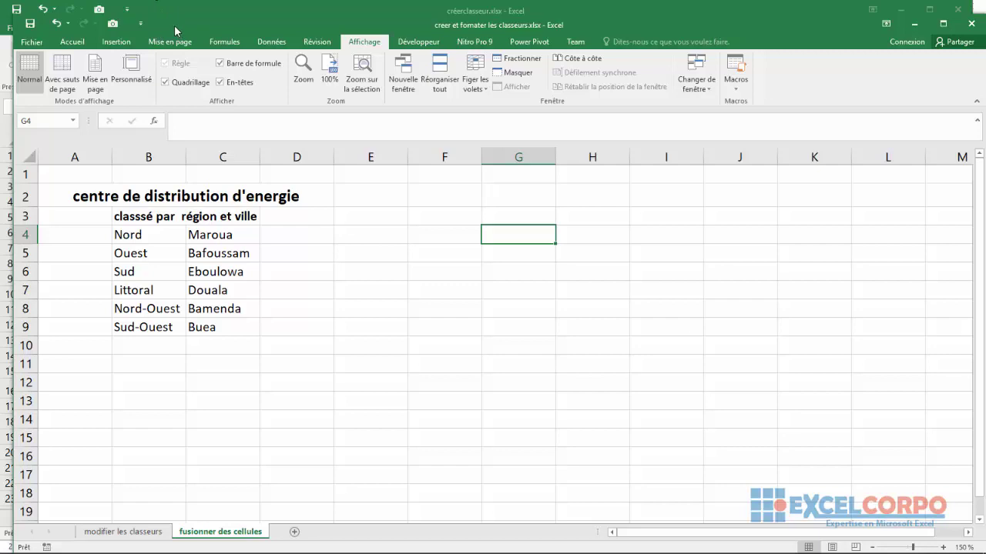
Move the front workbook window down slightly and switch between it and créerclasseur.xlsx to view both open workbooks
left_click_drag(174, 25, 175, 33)
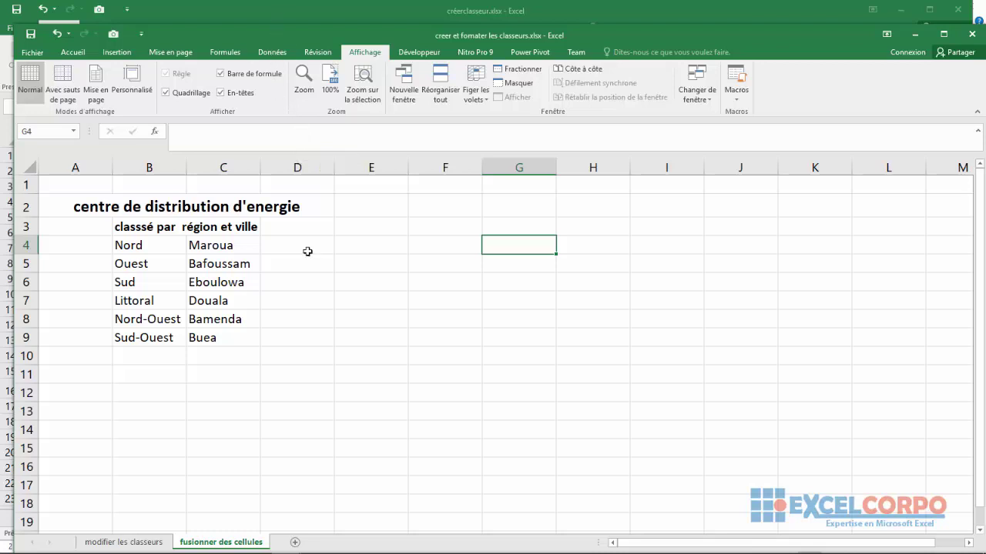
left_click(382, 275)
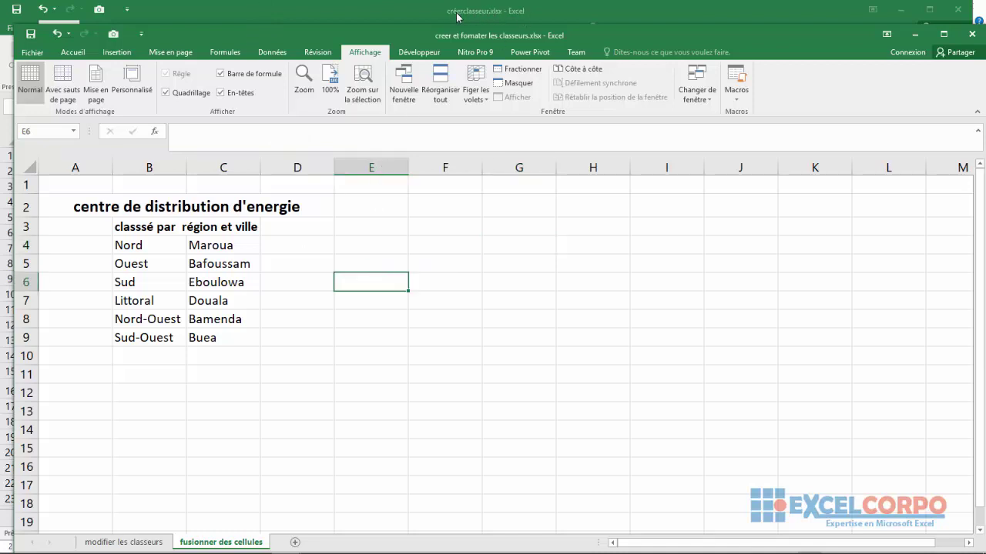
left_click(342, 14)
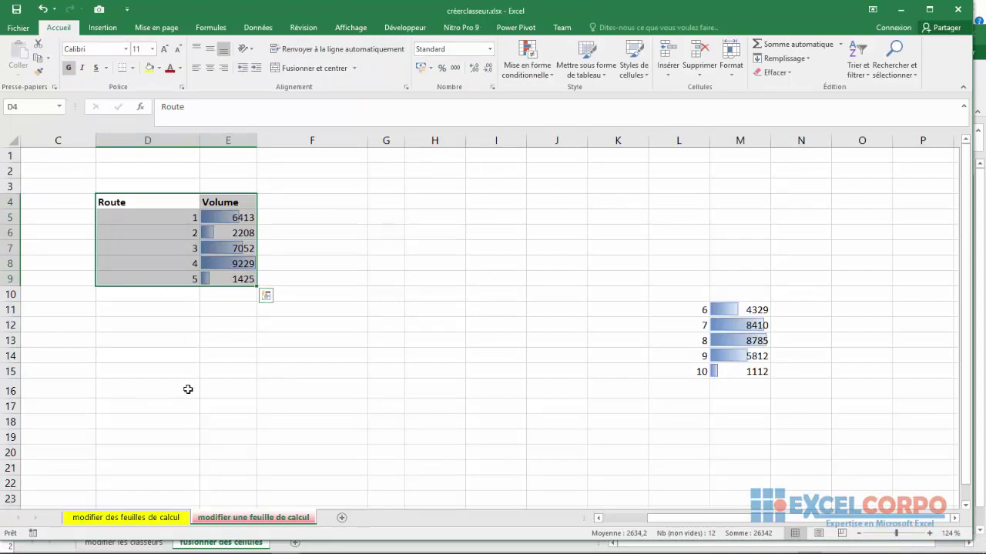
left_click(382, 549)
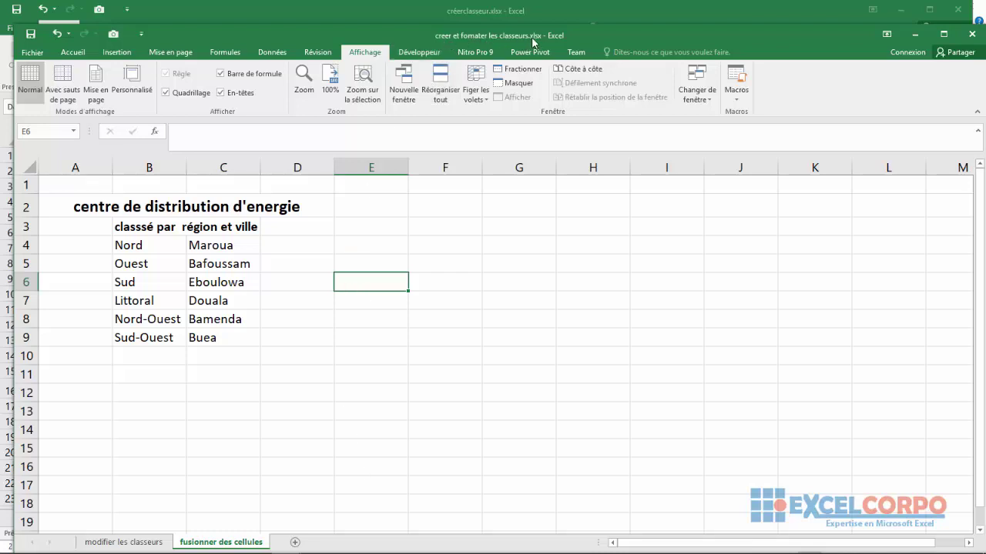
Close créerclasseur.xlsx and select cell E5 in creer et fomater les classeurs.xlsx
left_click(959, 9)
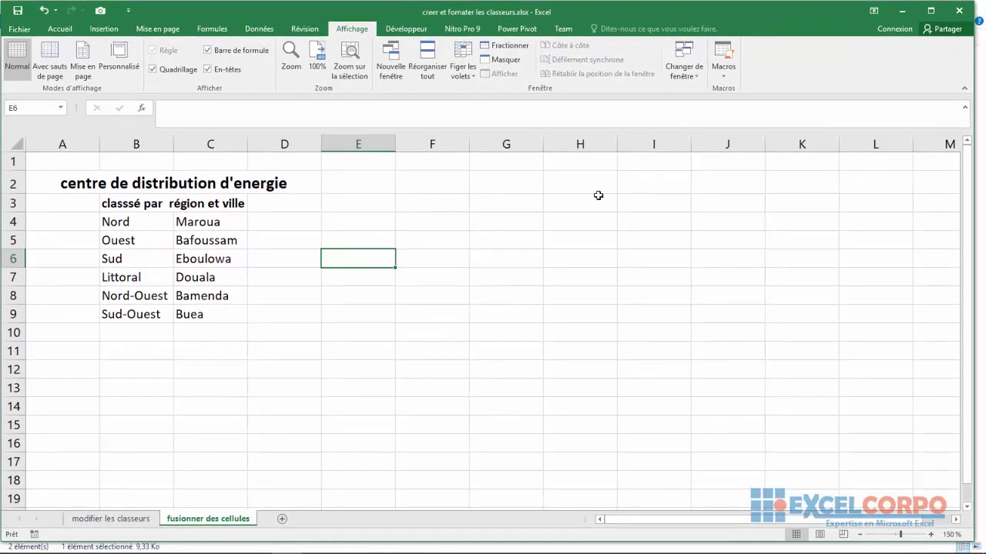
left_click(599, 196)
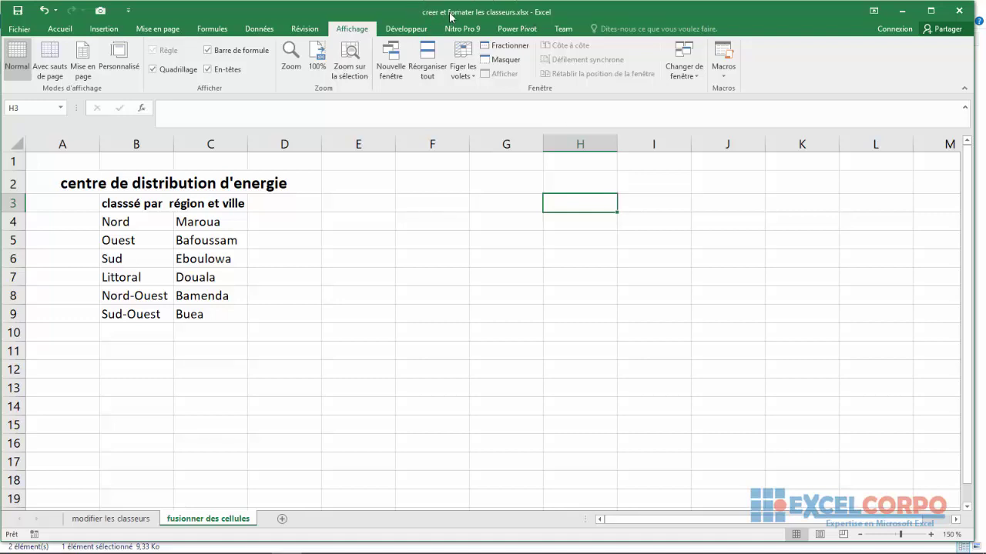
left_click(387, 233)
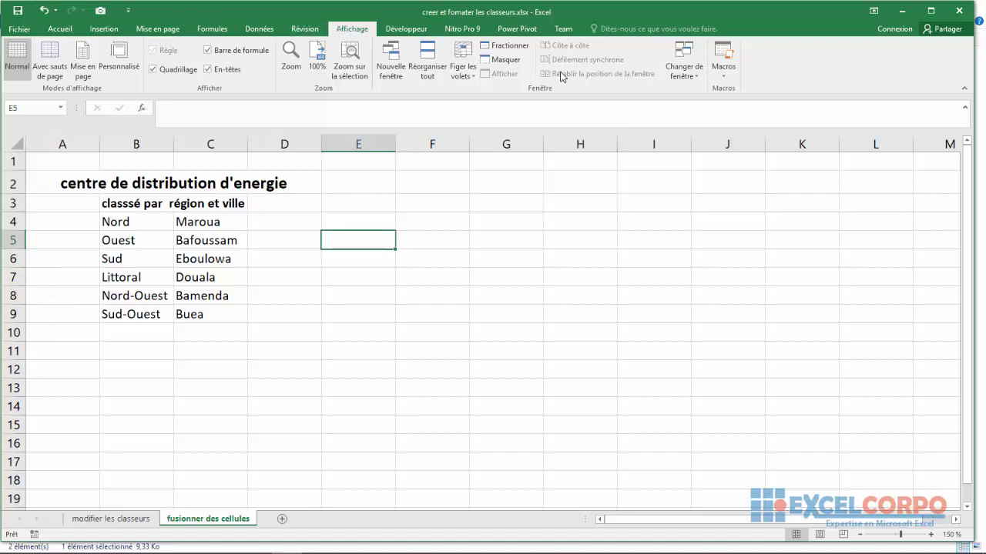
Open a second window of creer et fomater les classeurs.xlsx and switch between its two windows
left_click(391, 68)
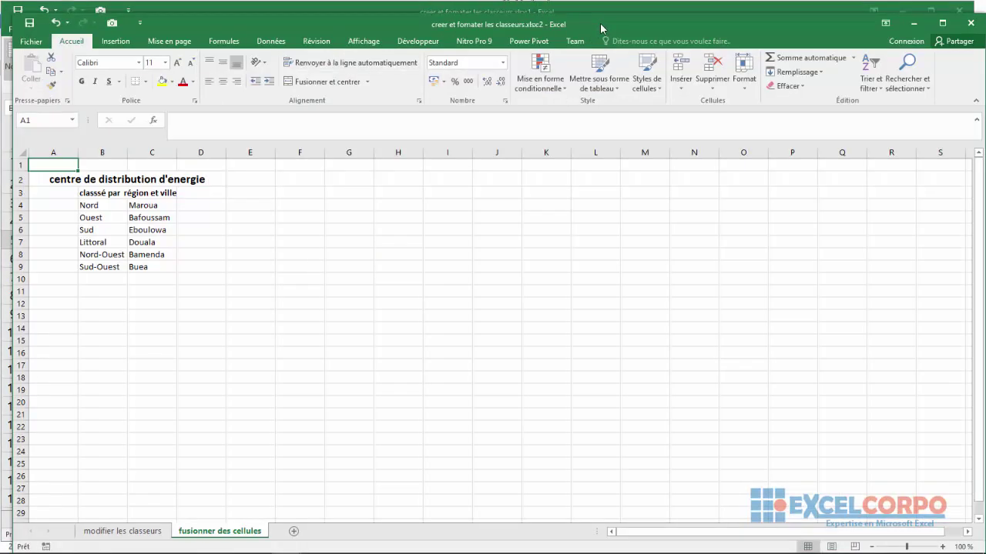
left_click_drag(600, 23, 603, 47)
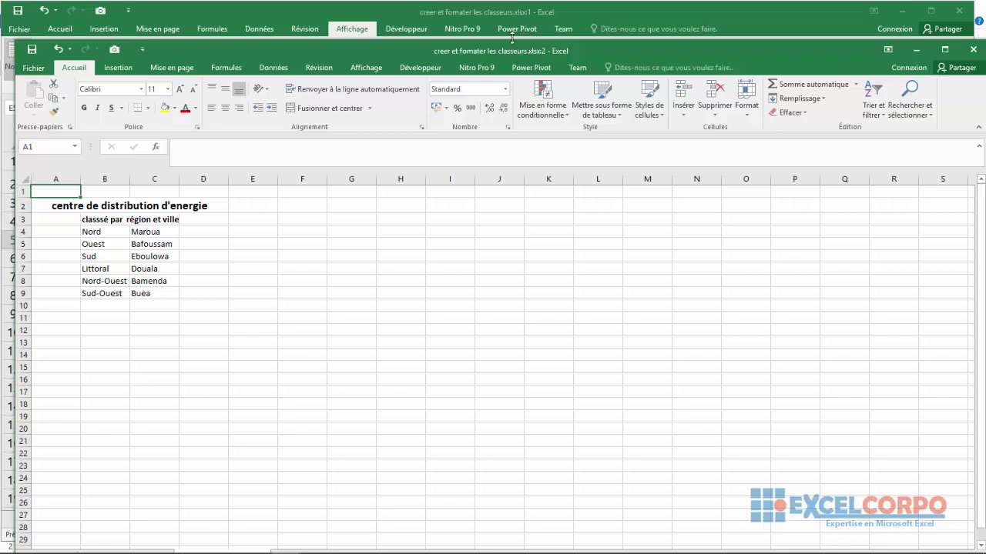
left_click(554, 15)
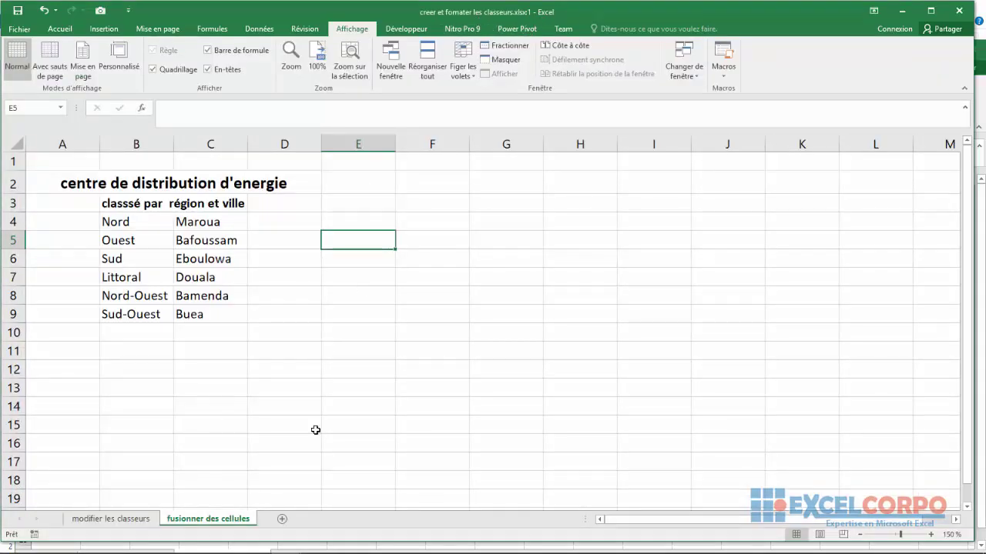
left_click(351, 545)
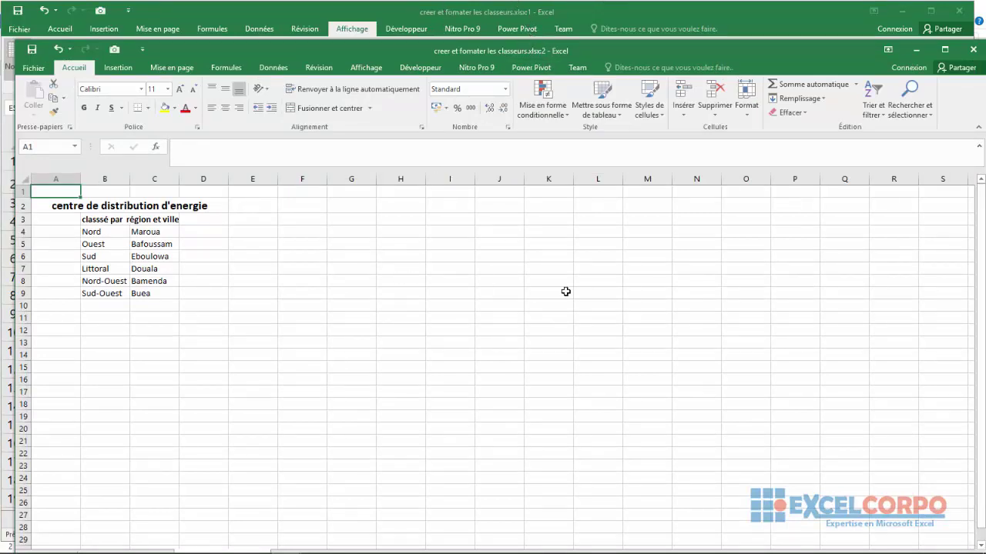
Close the workbook's second window and choose creer et fomater les classeurs.xlsx from the list of open windows
left_click(972, 49)
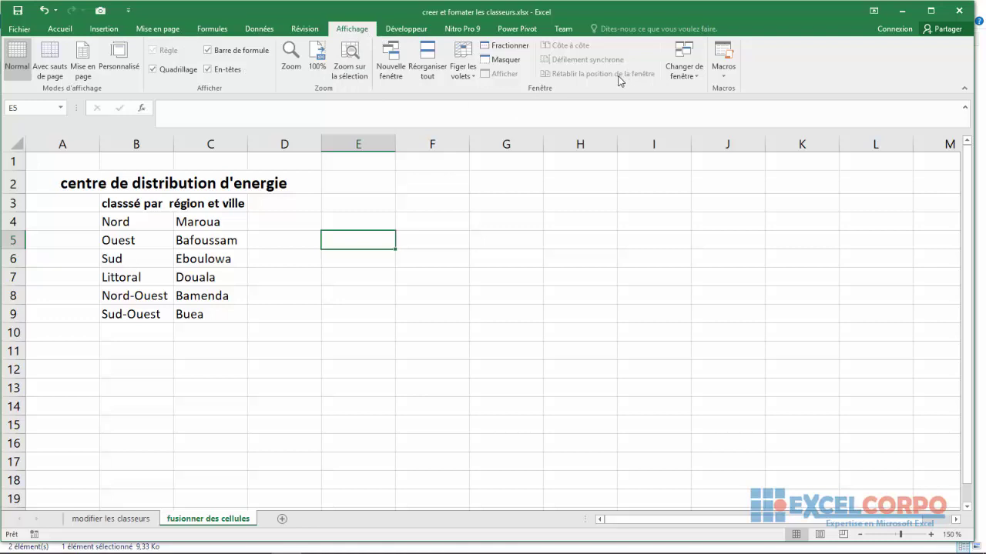
left_click(698, 77)
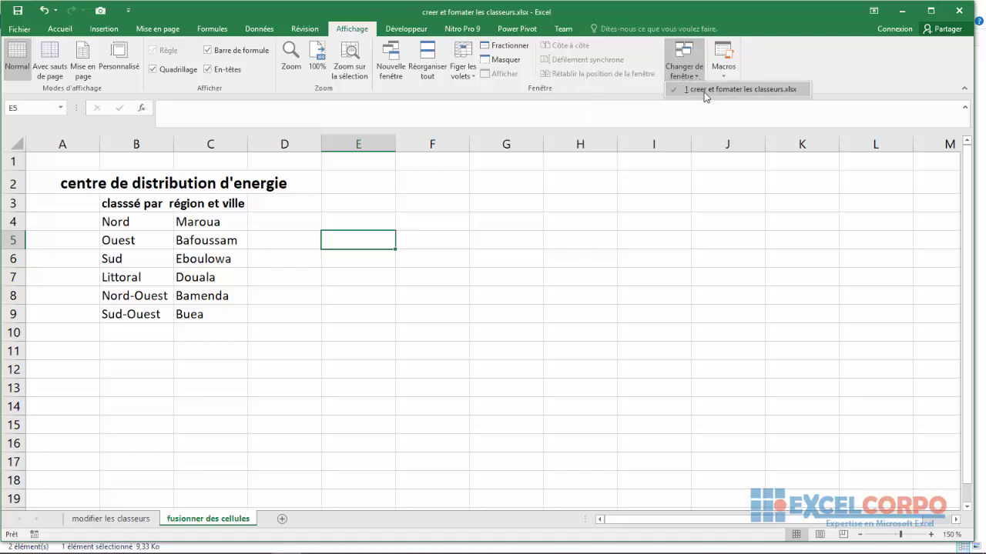
left_click(704, 91)
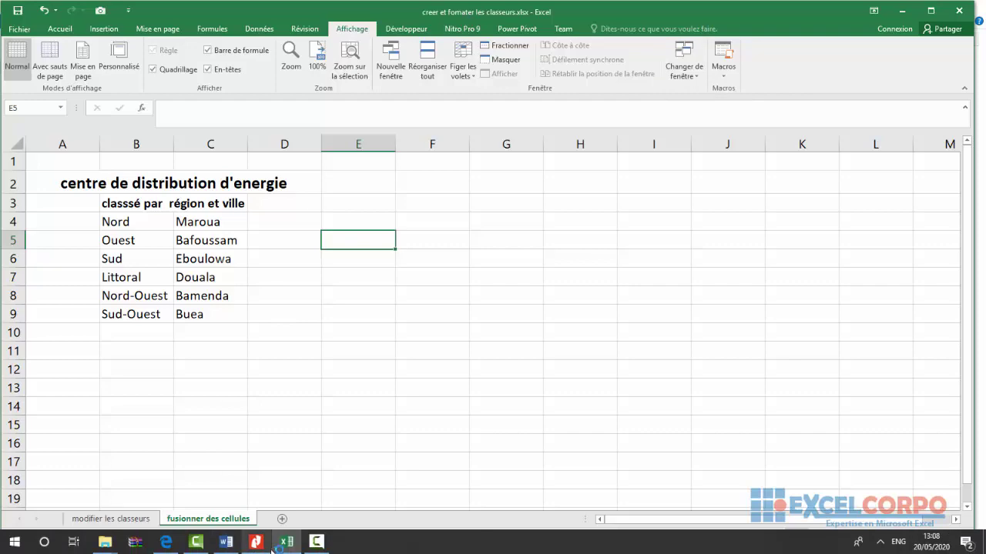
Open créerclasseur.xlsx from the test excel folder, then minimise it to return to creer et fomater les classeurs.xlsx
left_click(282, 545)
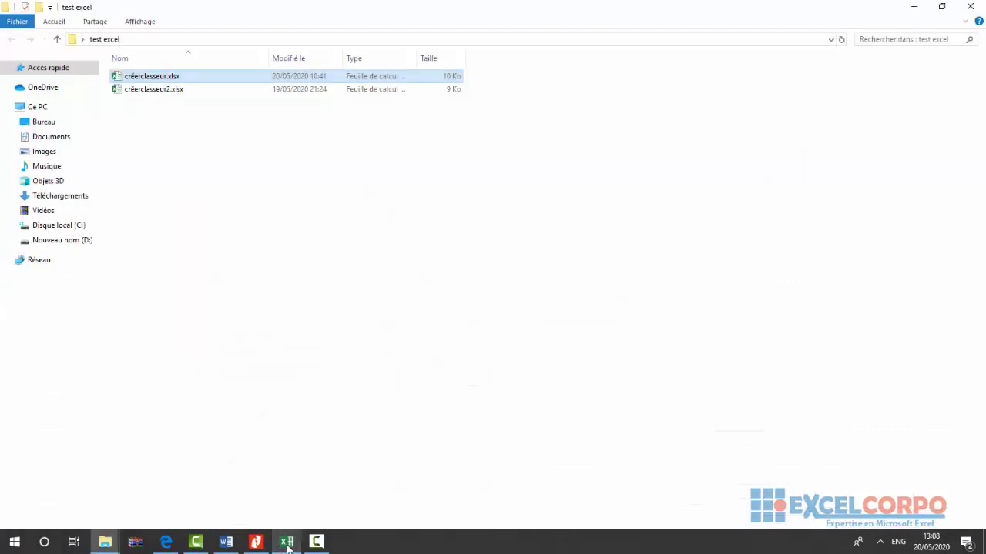
double_click(243, 80)
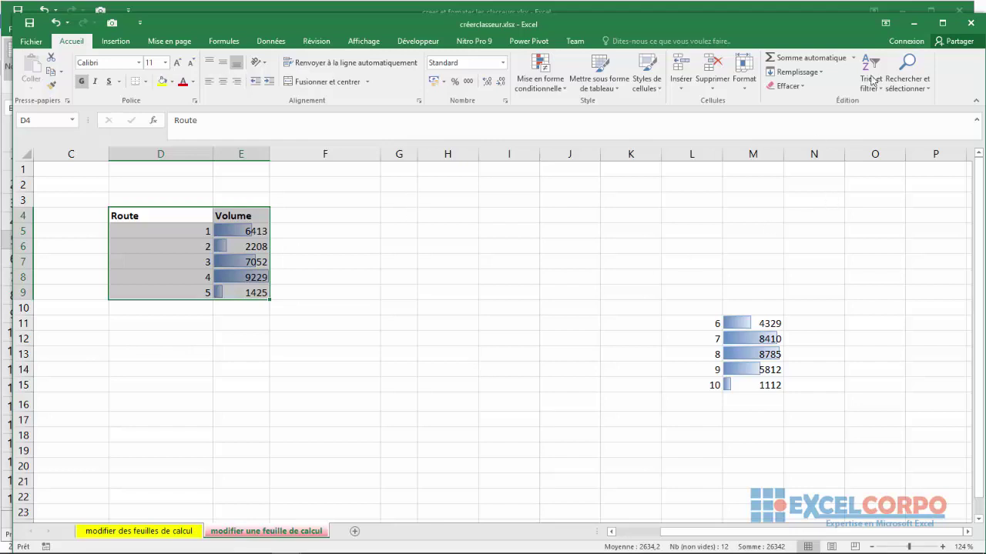
left_click(916, 24)
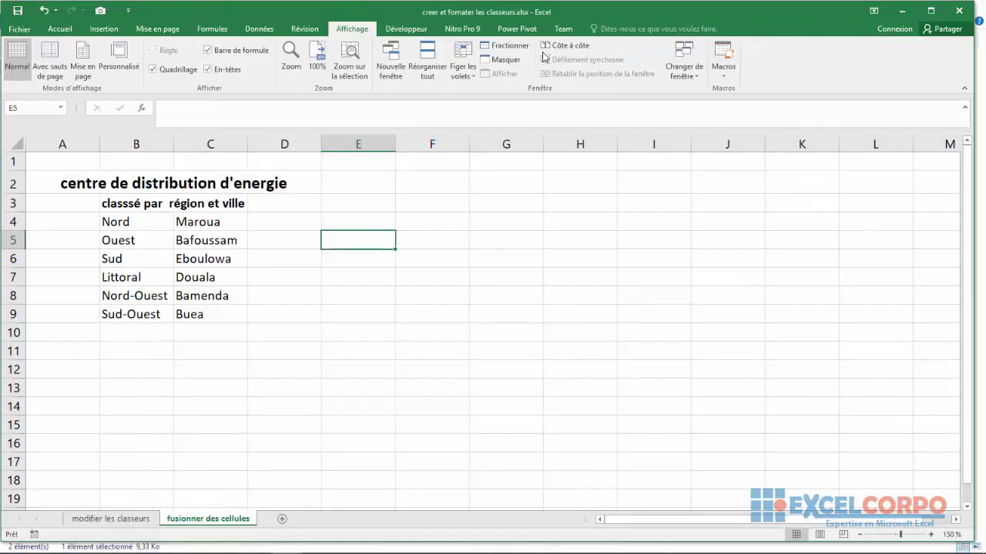
left_click(404, 206)
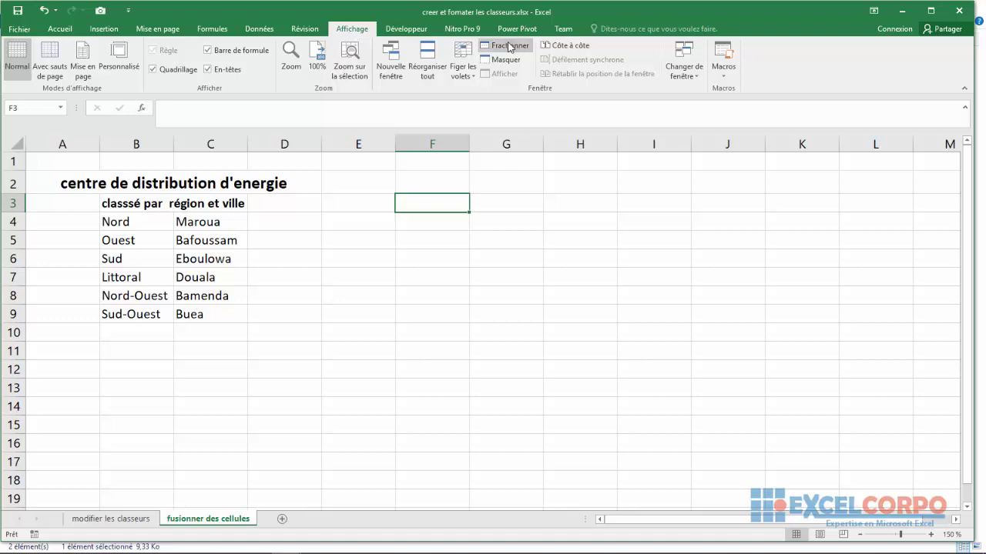
Use Changer de fenêtre to go to créerclasseur.xlsx and back to creer et fomater les classeurs.xlsx
left_click(699, 78)
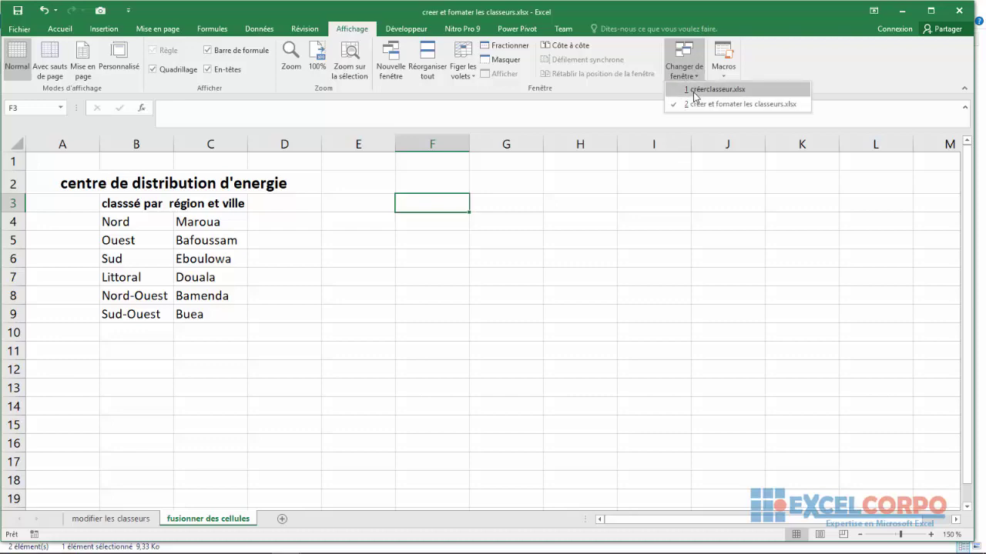
left_click(695, 89)
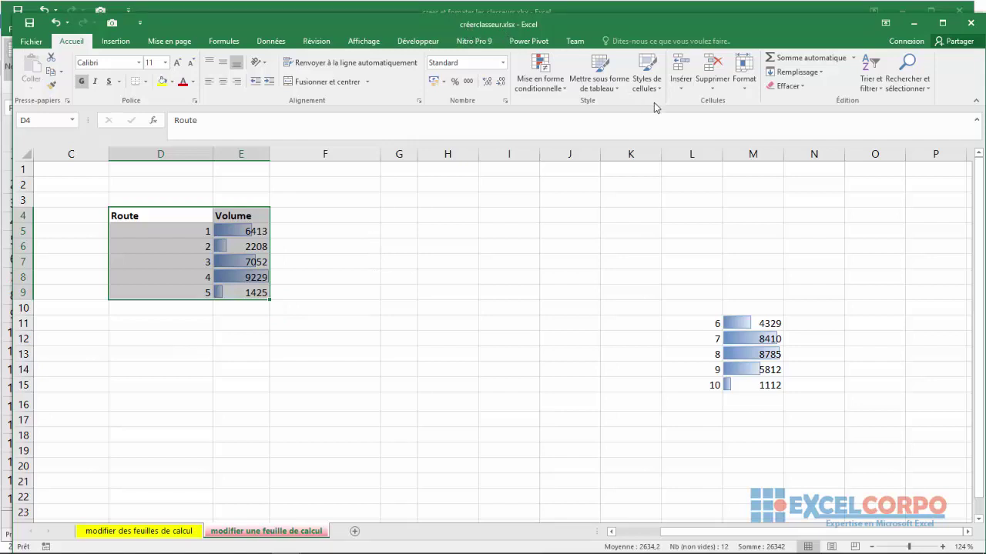
left_click(373, 43)
left_click(716, 88)
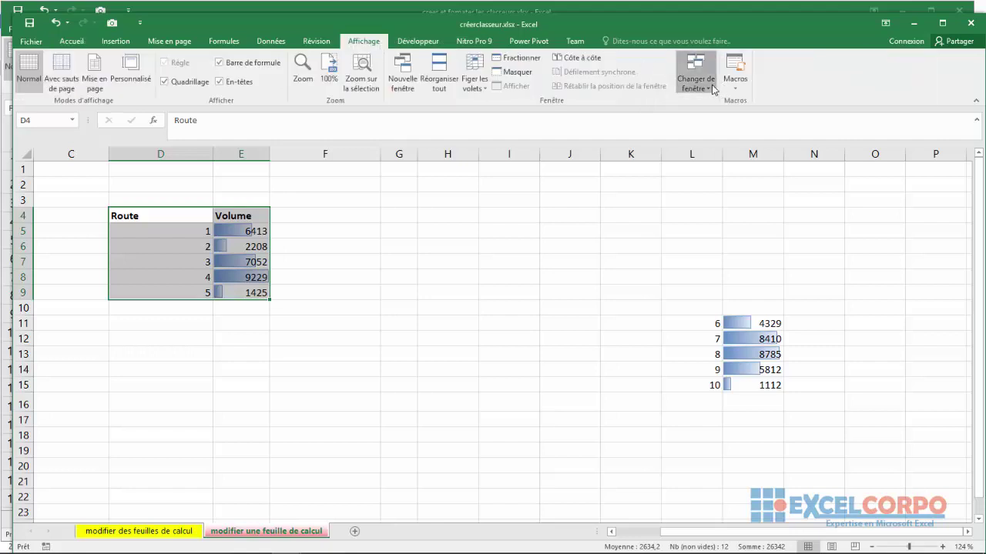
left_click(724, 116)
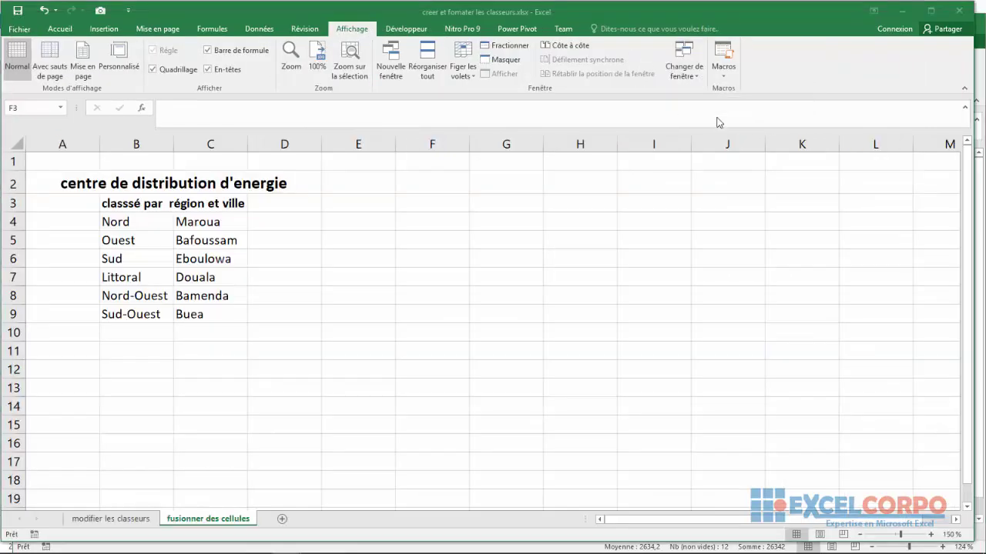
Create a new window of creer et fomater les classeurs.xlsx and switch back to the workbook's first window
left_click(392, 76)
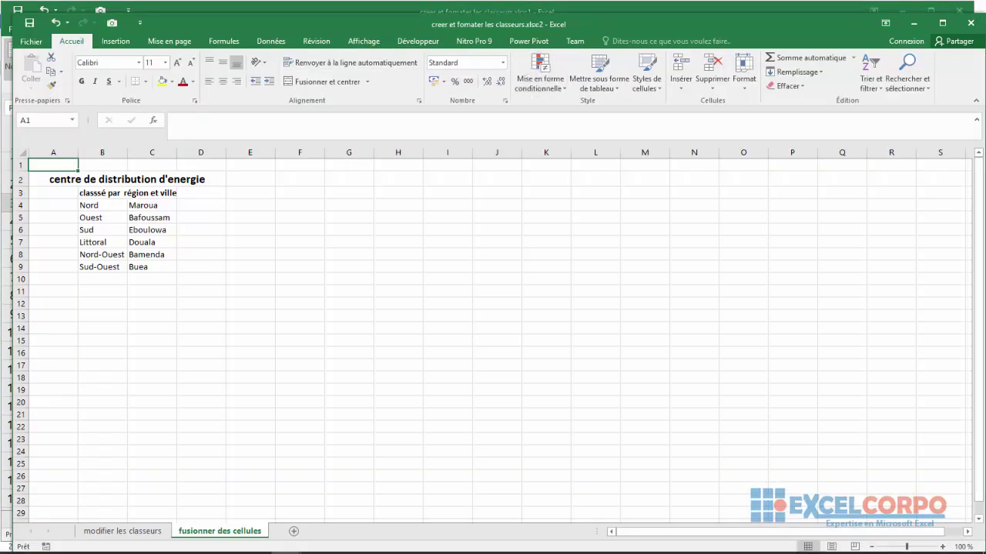
mouse_move(316, 541)
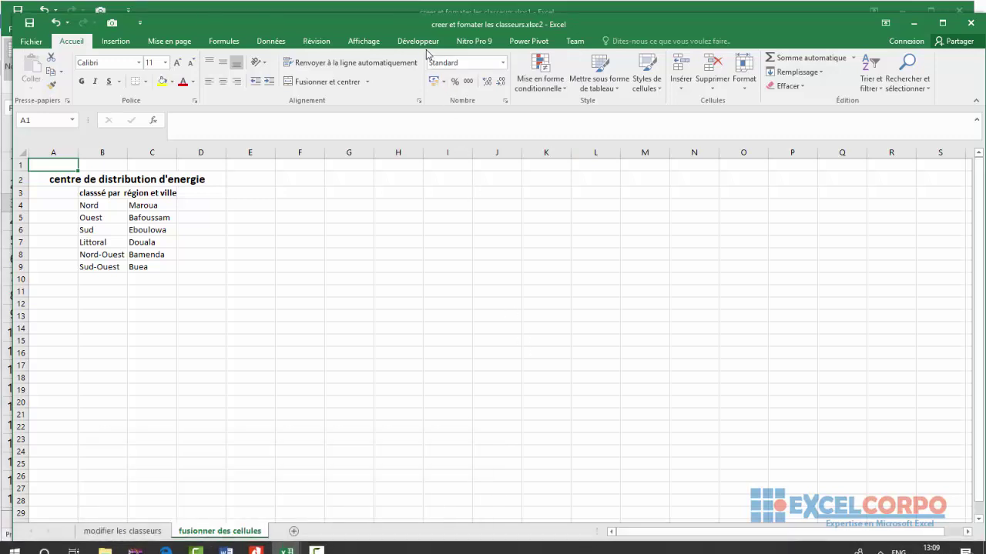
left_click(361, 41)
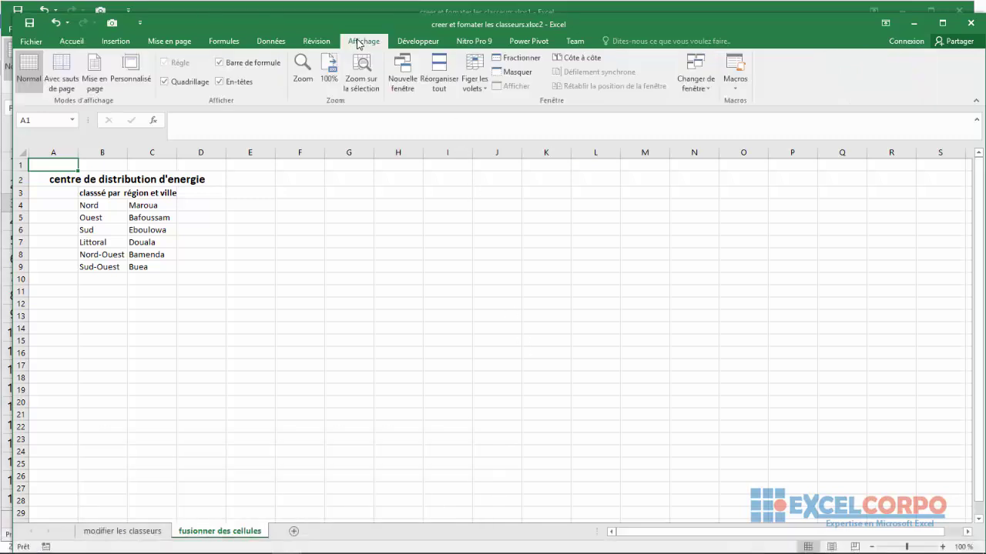
left_click(707, 88)
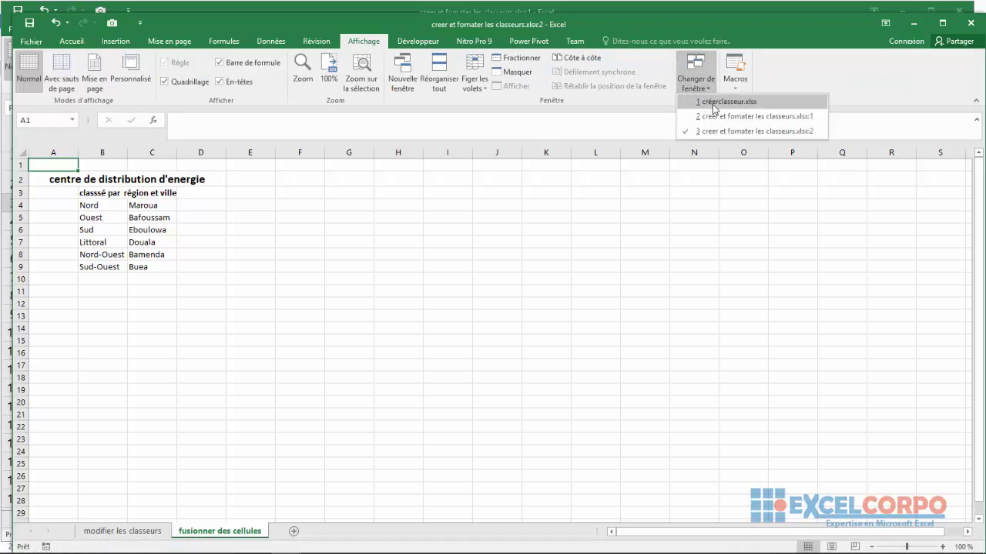
left_click(766, 119)
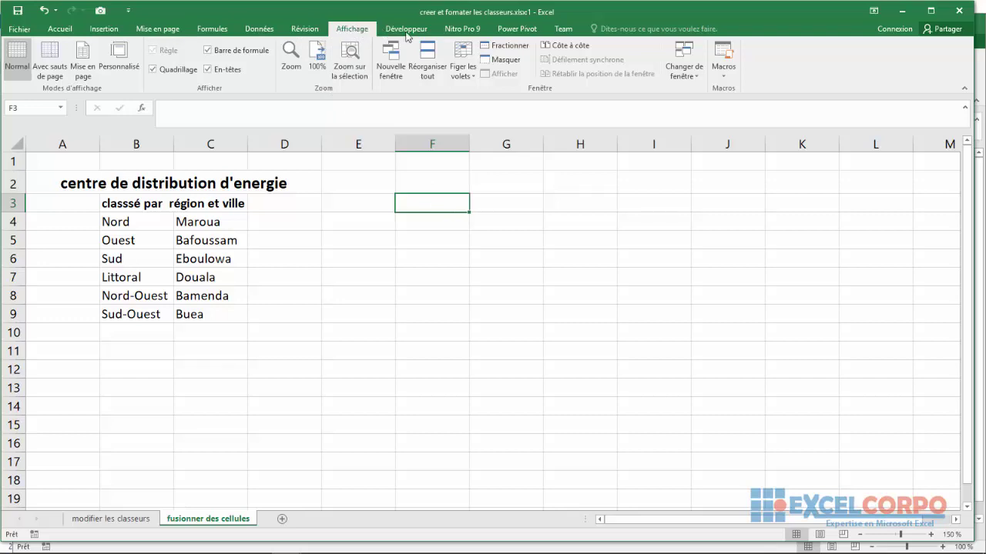
Rearrange all open workbook windows using the Mosaïque layout
left_click(427, 70)
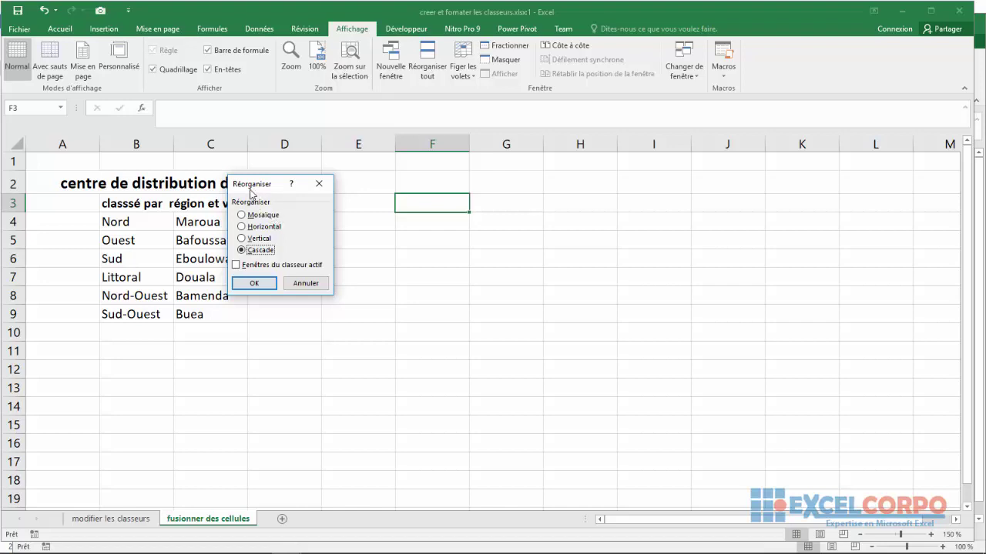
left_click_drag(277, 183, 278, 154)
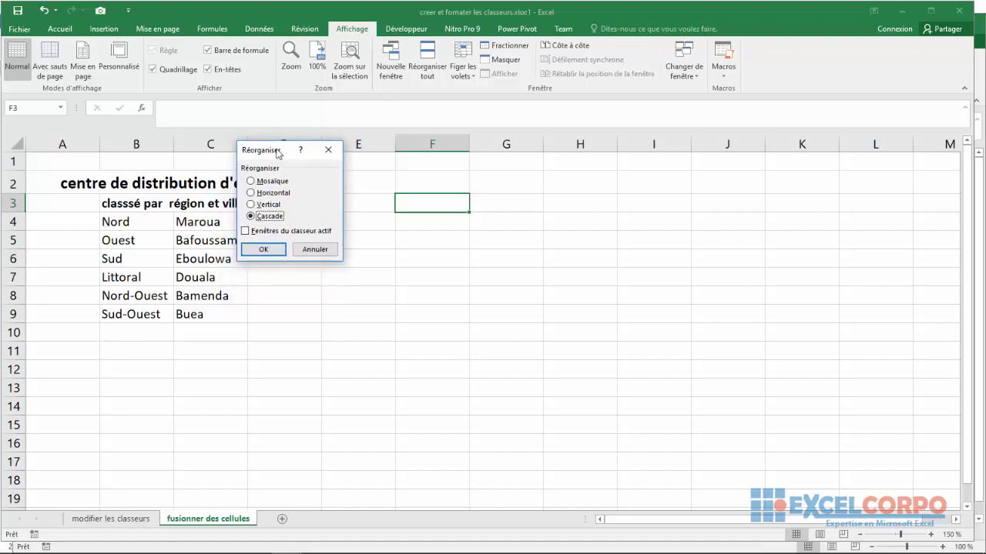
left_click(251, 182)
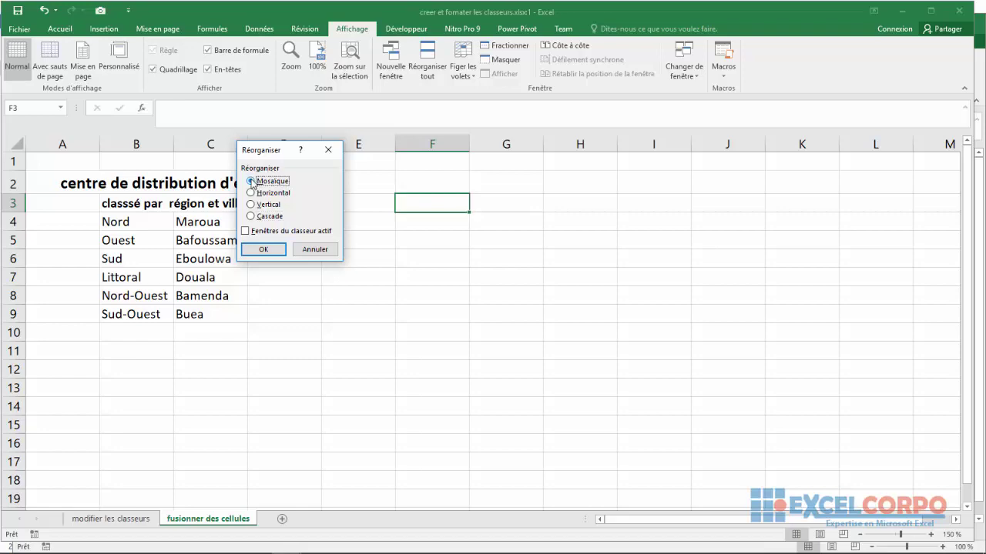
left_click(262, 250)
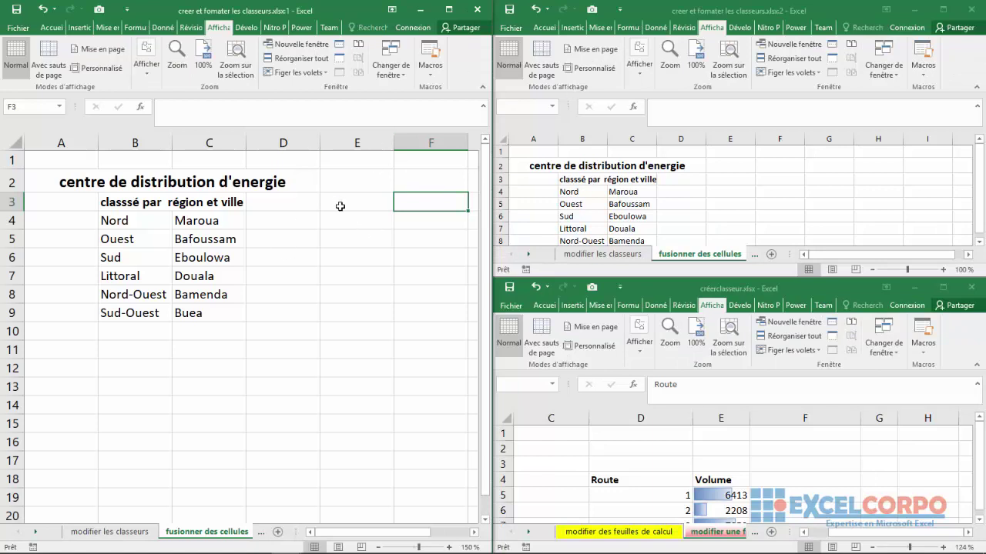
Activate each of the three tiled windows in turn, finishing with cell F1 selected in créerclasseur.xlsx
left_click(340, 206)
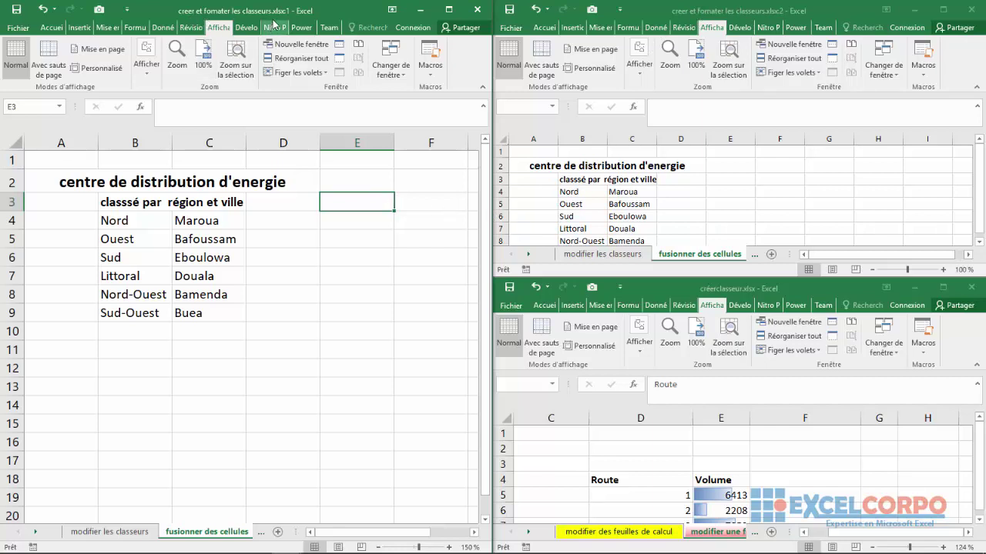
left_click(824, 176)
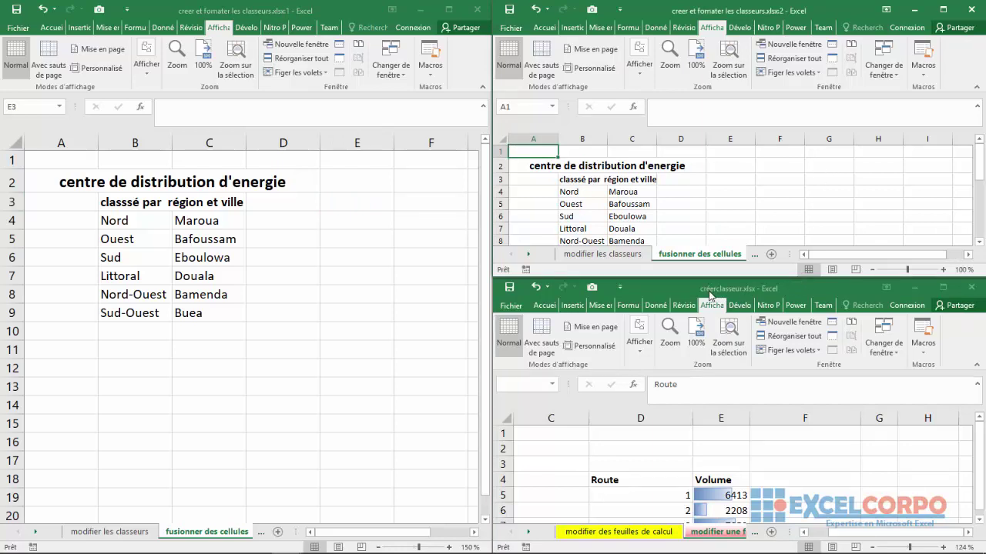
left_click(745, 439)
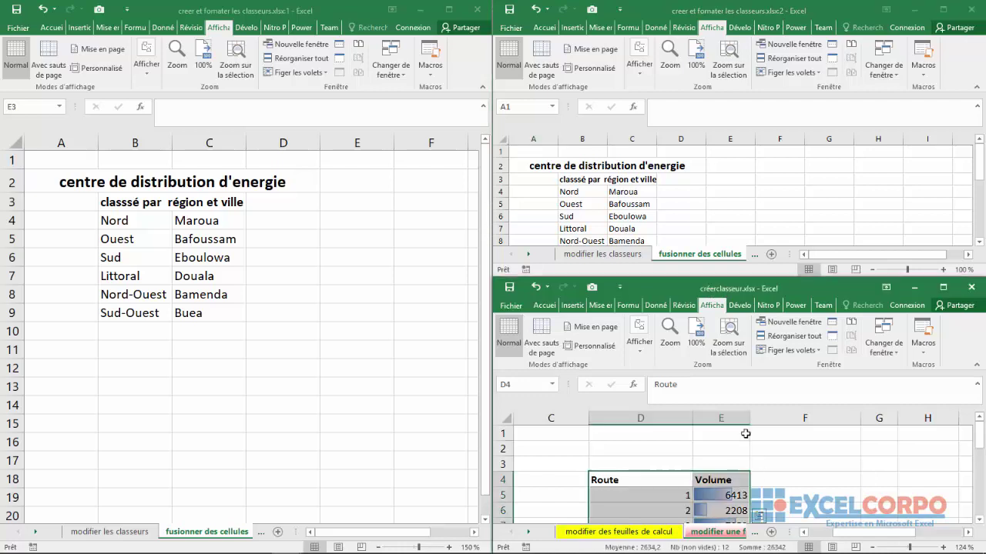
left_click(790, 435)
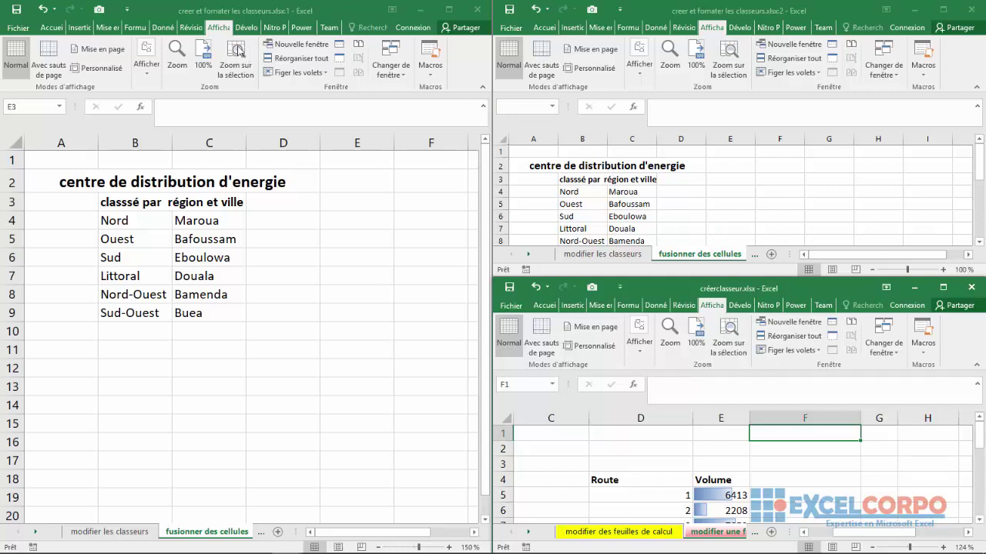
Rearrange all open workbook windows using the Horizontal layout
left_click(219, 30)
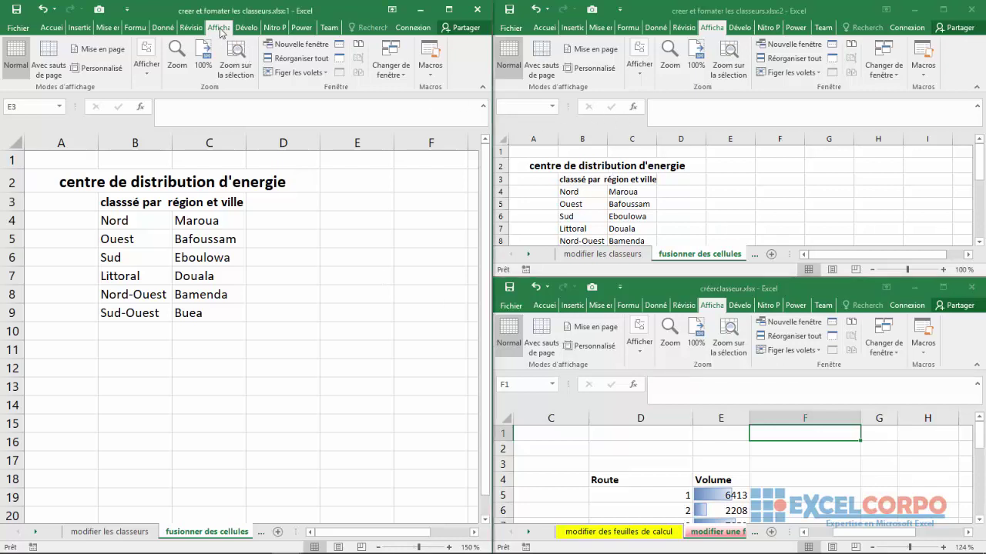
left_click(300, 59)
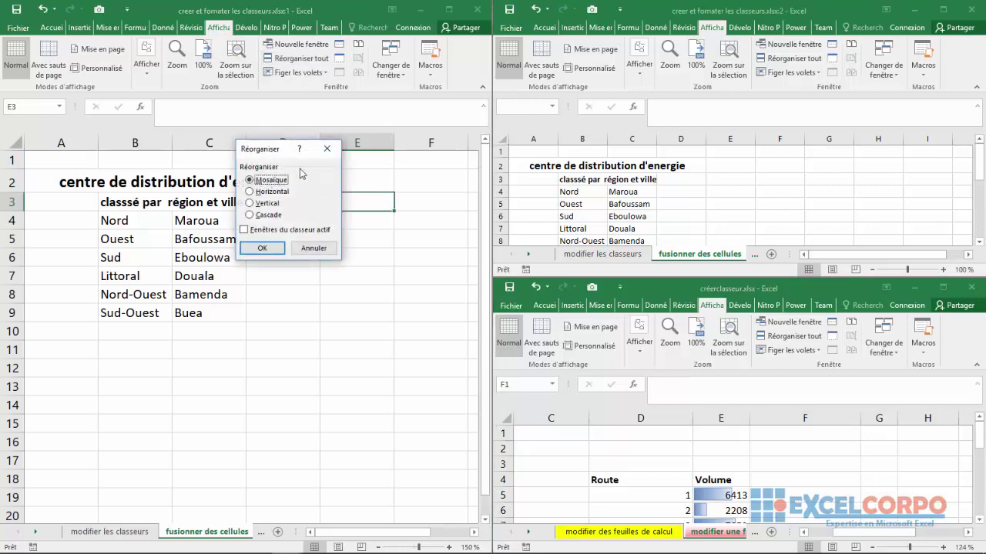
left_click(249, 192)
left_click(253, 249)
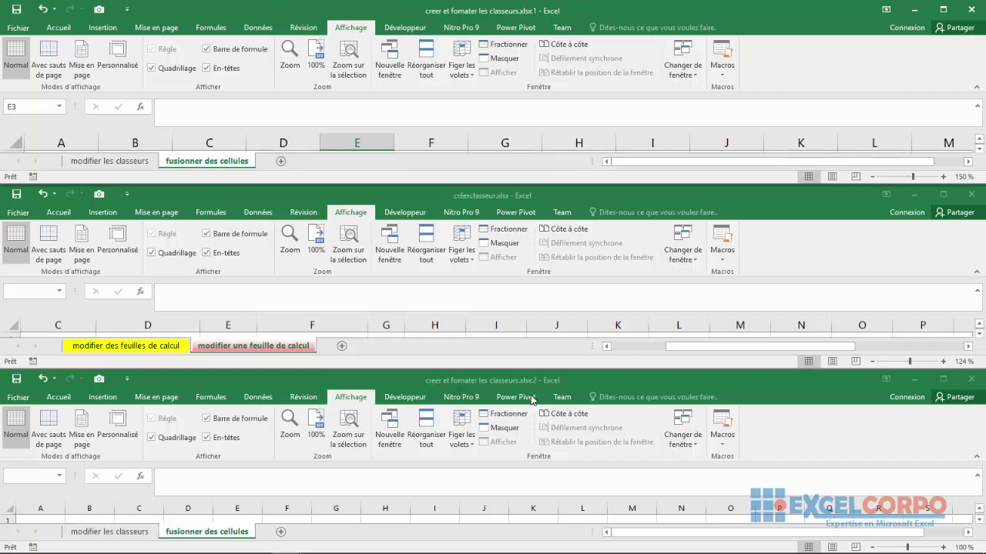
Activate the créerclasseur.xlsx window and minimize it
left_click(490, 303)
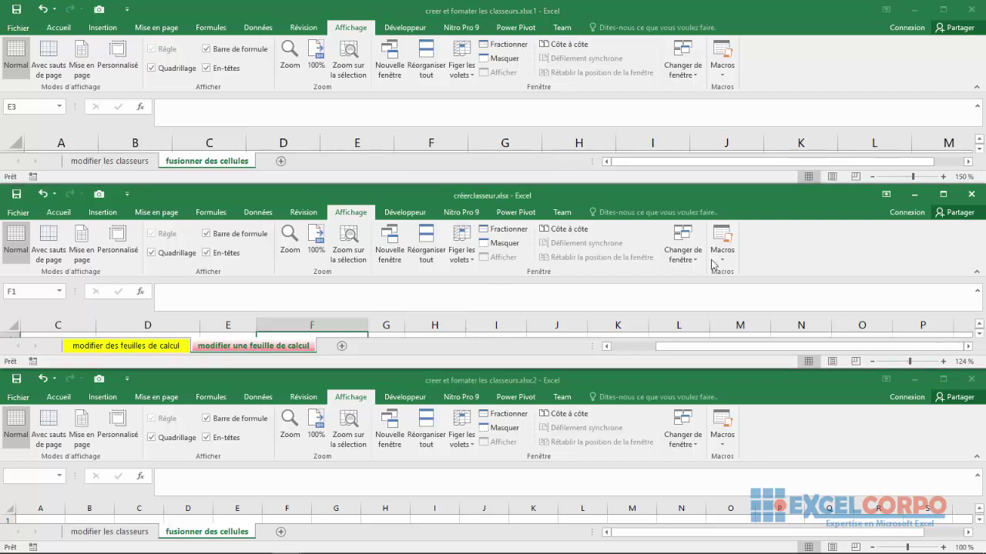
left_click(941, 195)
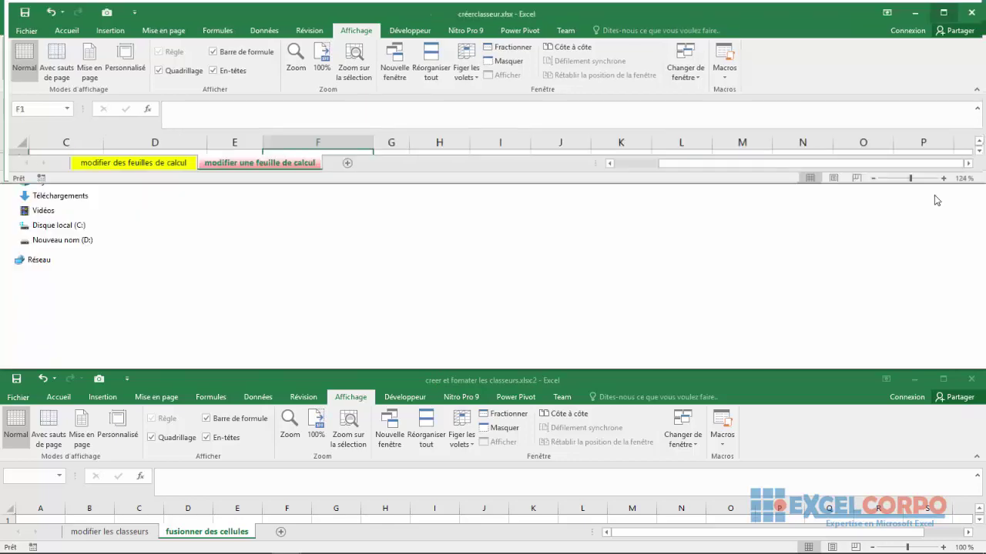
left_click(914, 11)
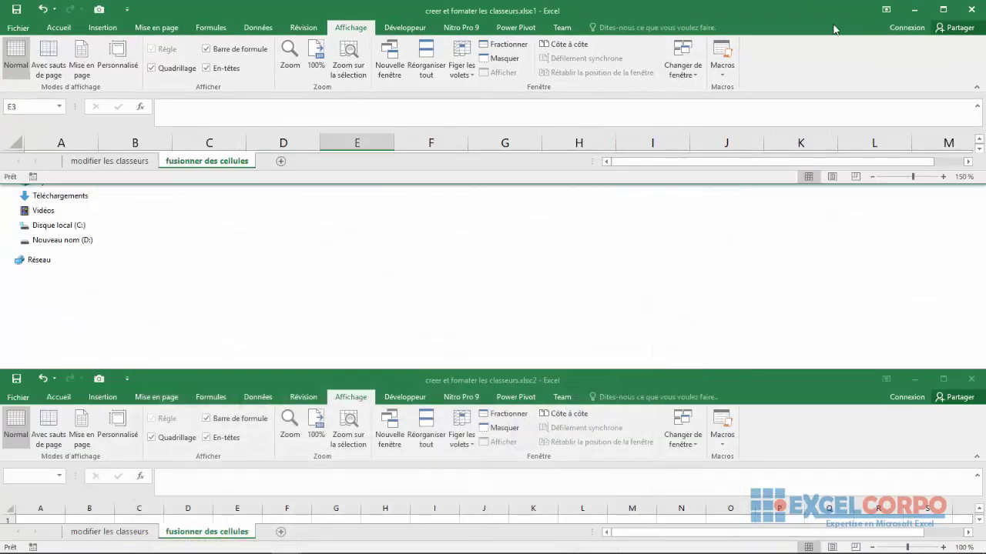
Rearrange the two remaining windows of creer et fomater les classeurs.xlsx using the Vertical layout
left_click(420, 65)
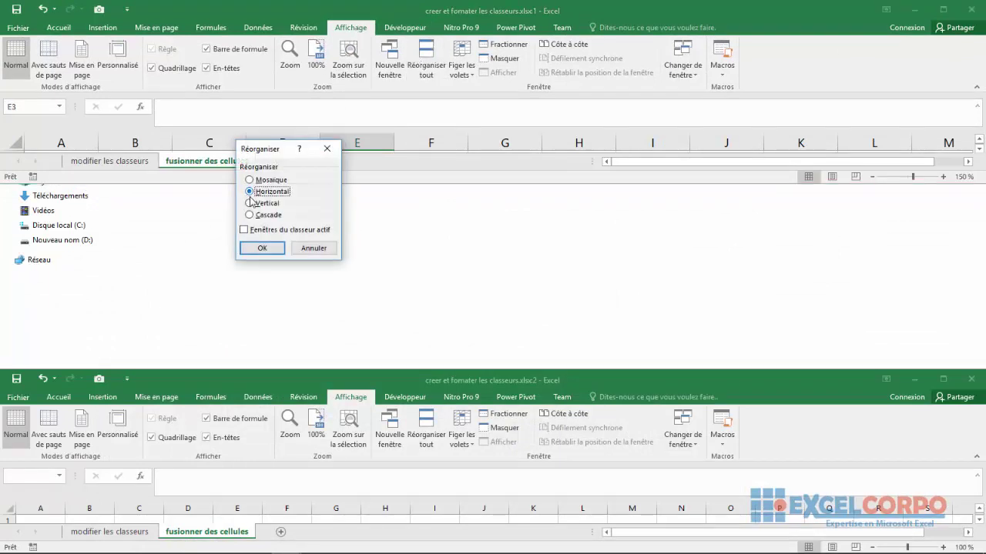
left_click(250, 203)
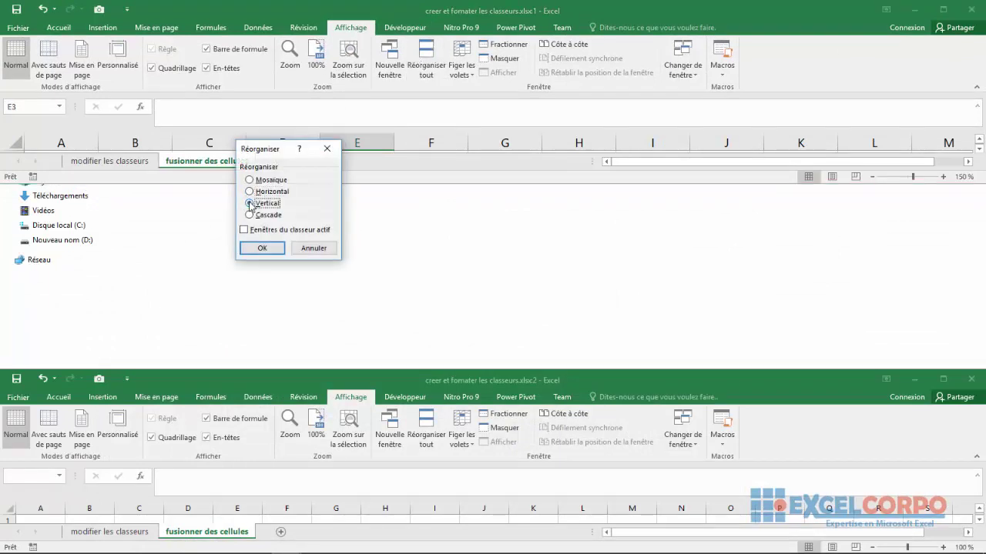
left_click(256, 248)
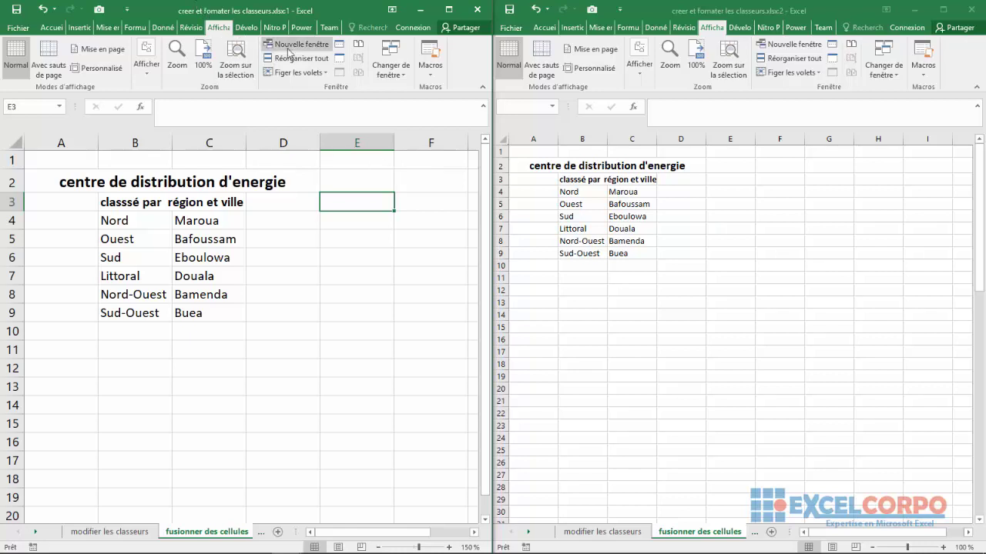
Activate both side-by-side windows in turn and enter 15 in cell C12 of the workbook's first window
left_click(669, 214)
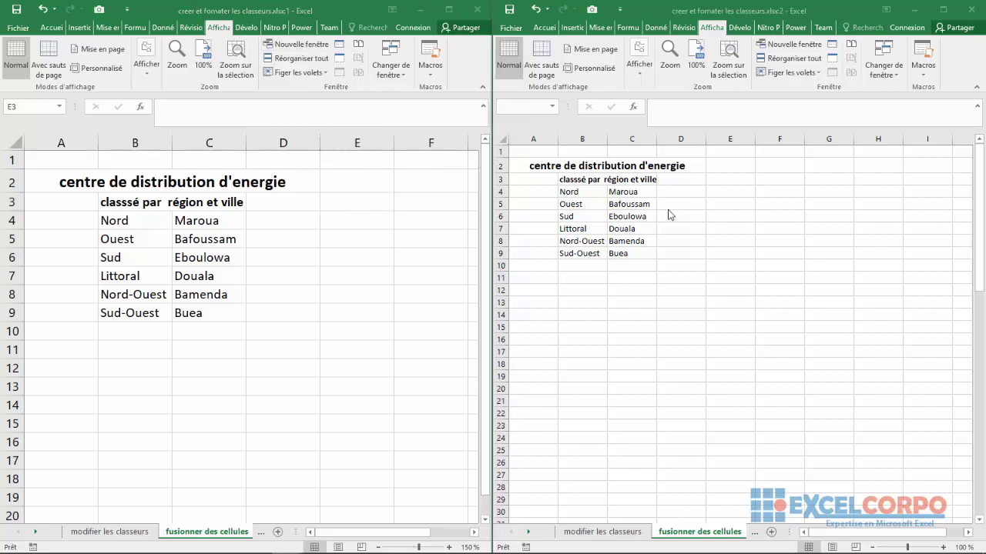
left_click(331, 315)
left_click(194, 358)
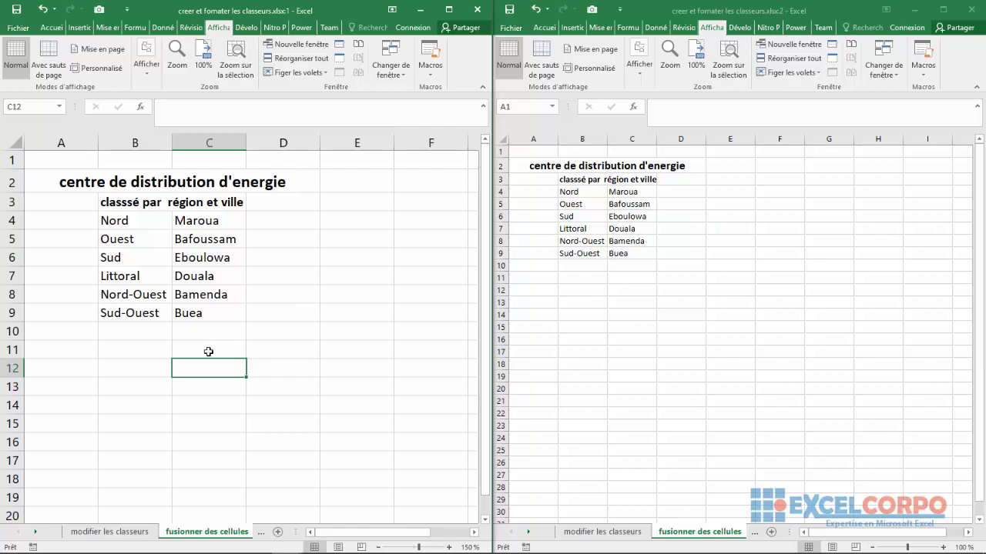
type("15")
key("Return")
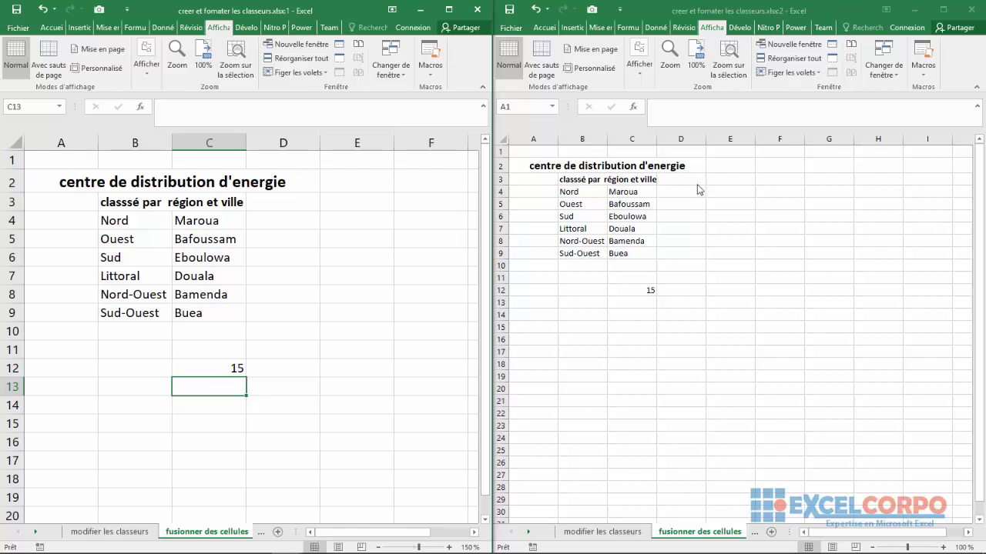
Compare cell C12 in the two windows of the workbook by selecting it in each
left_click(636, 287)
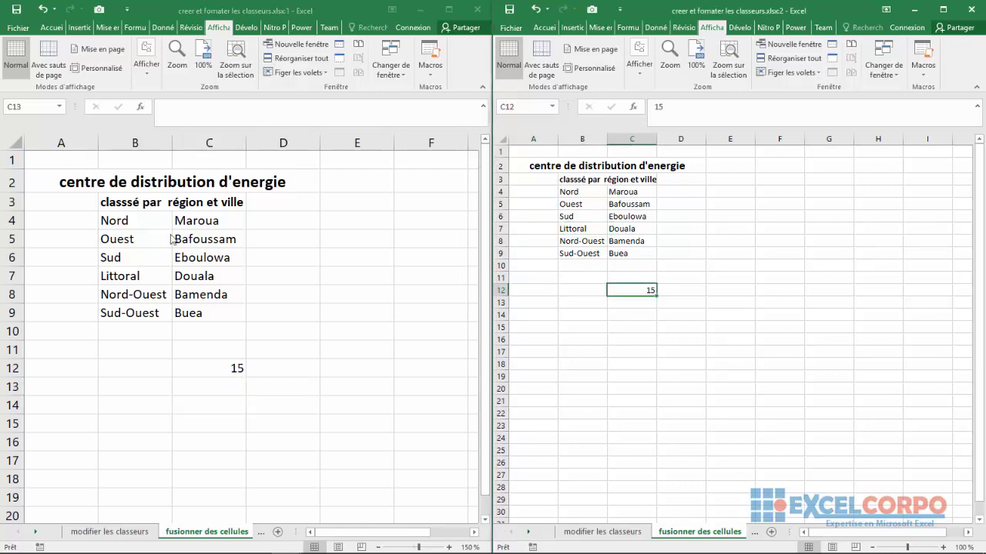
left_click(217, 368)
left_click(634, 293)
Set the font colour of the title "centre de distribution d'energie" to standard purple in the first window and check it in the second
left_click(171, 177)
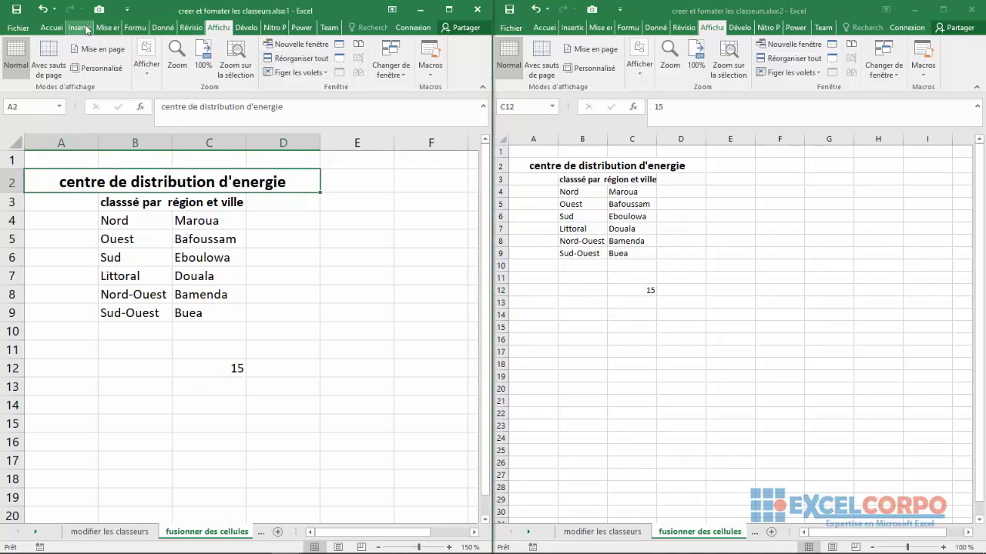
left_click(52, 28)
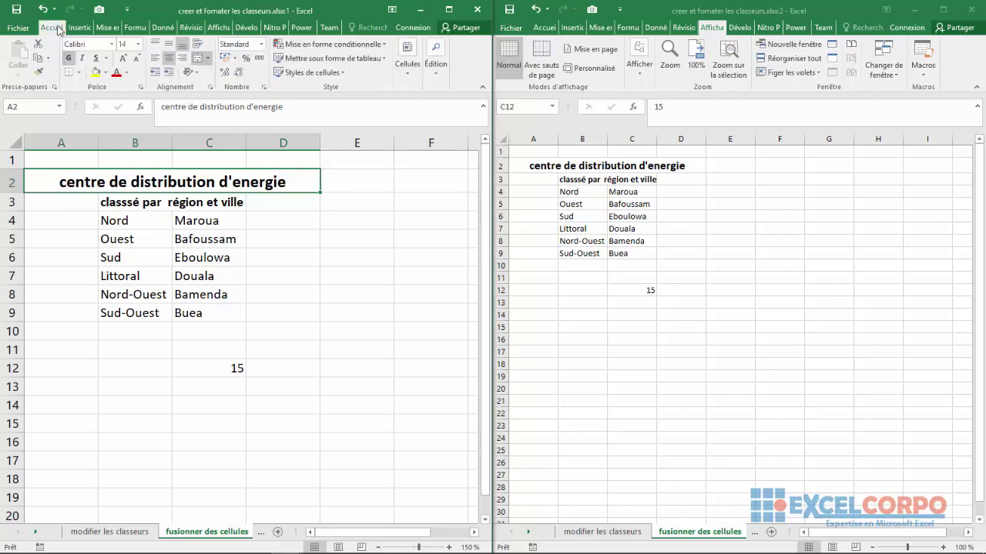
left_click(126, 74)
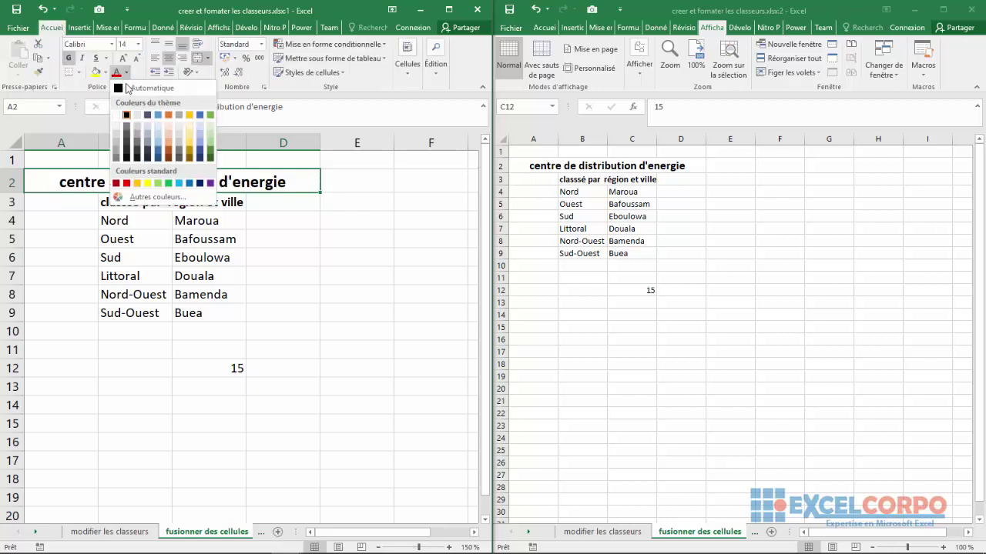
left_click(210, 182)
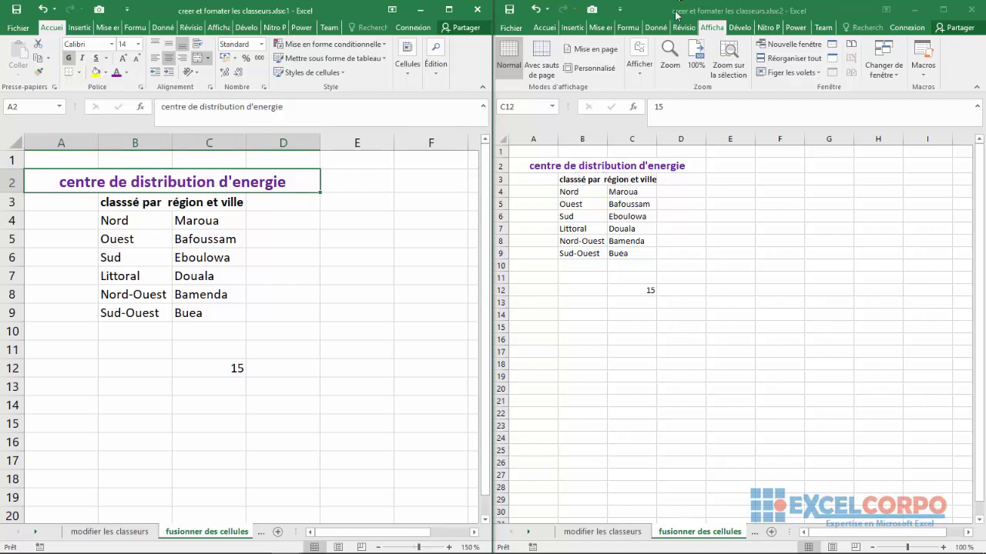
left_click(686, 223)
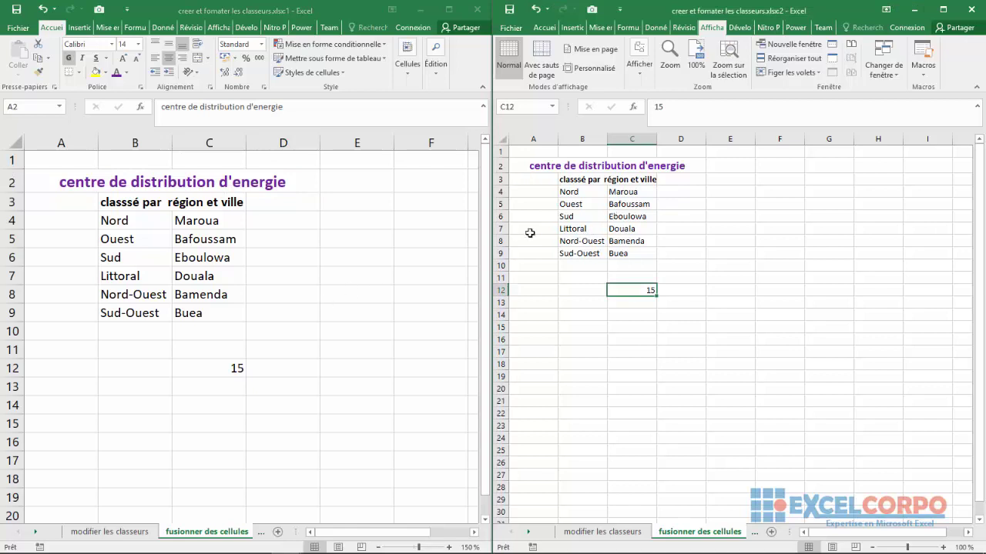
left_click(314, 275)
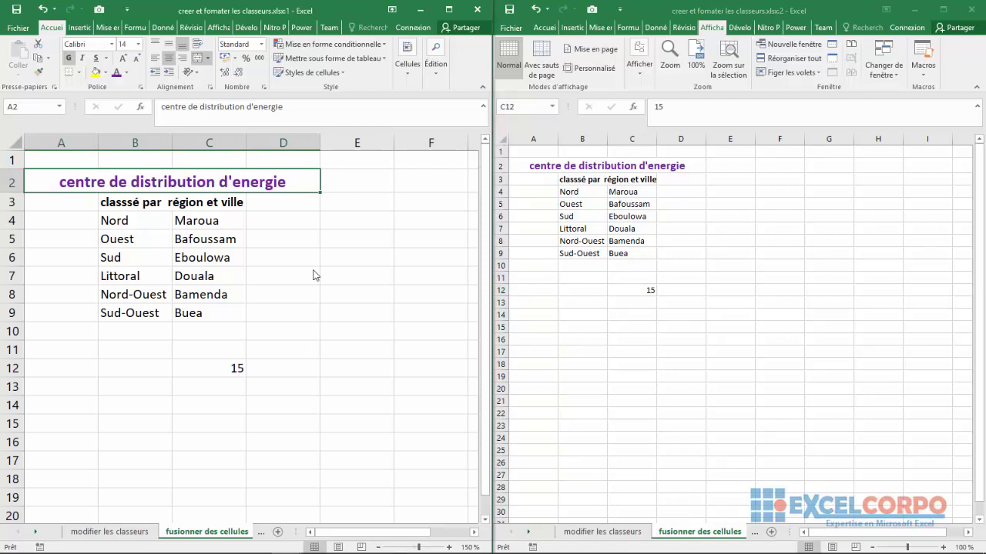
Rearrange only the active workbook's windows using Cascade with Fenêtres du classeur actif enabled
left_click(219, 28)
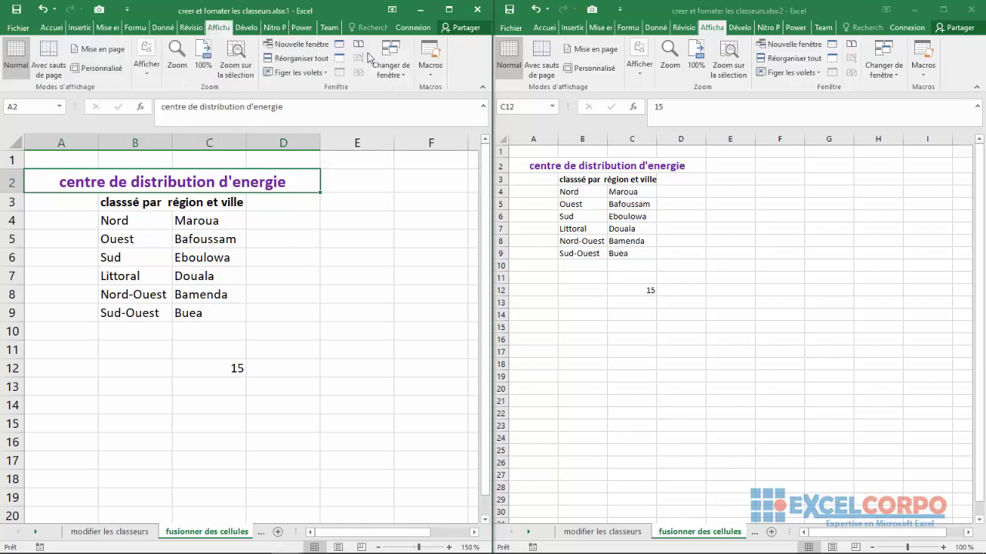
left_click(314, 61)
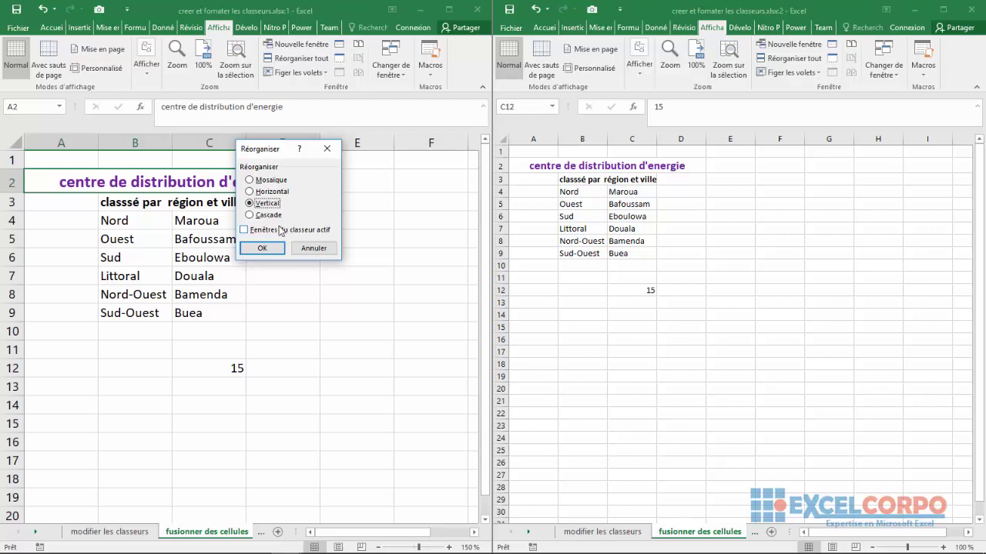
left_click(250, 215)
left_click(243, 230)
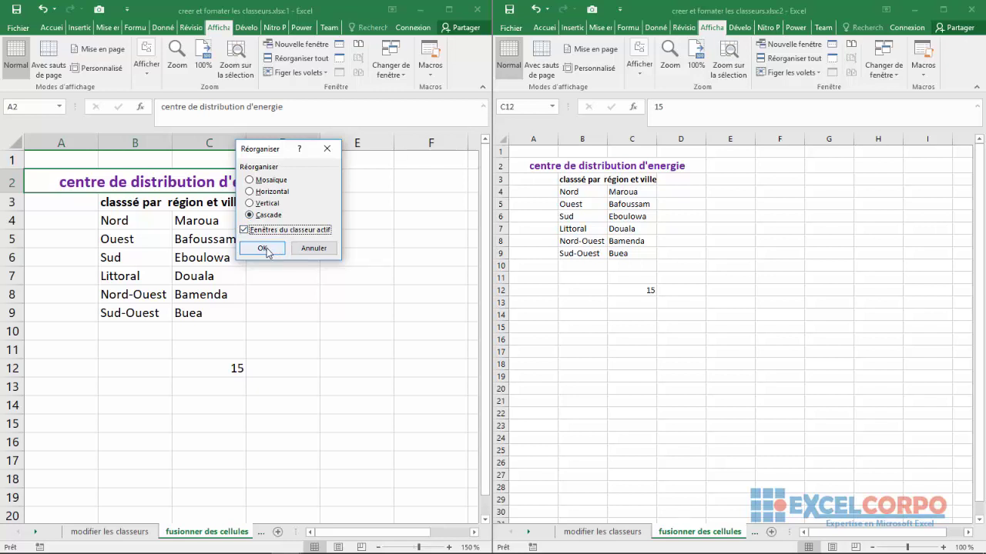
left_click(262, 249)
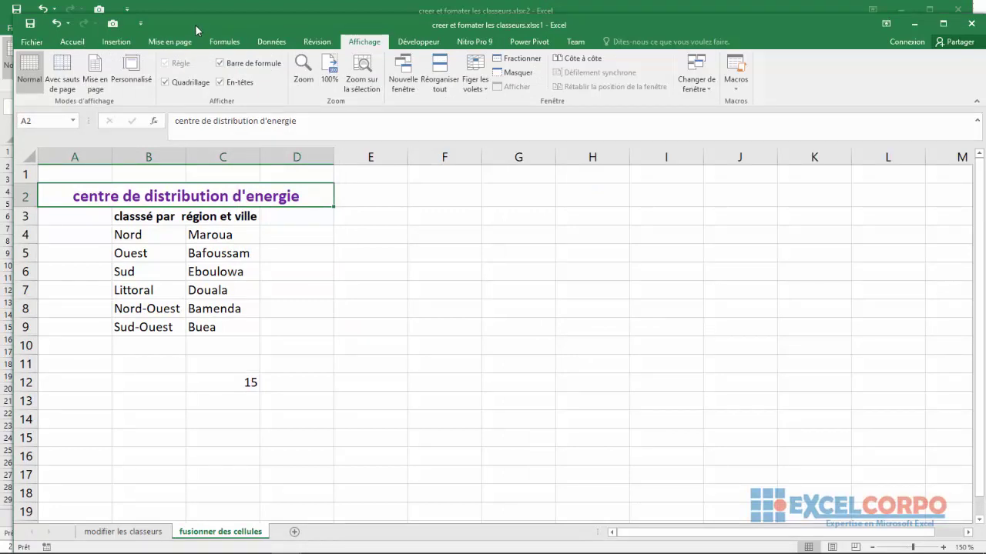
Move the two cascaded windows apart vertically and bring creer et fomater les classeurs.xlsx:1 back to the front
left_click_drag(195, 24, 198, 47)
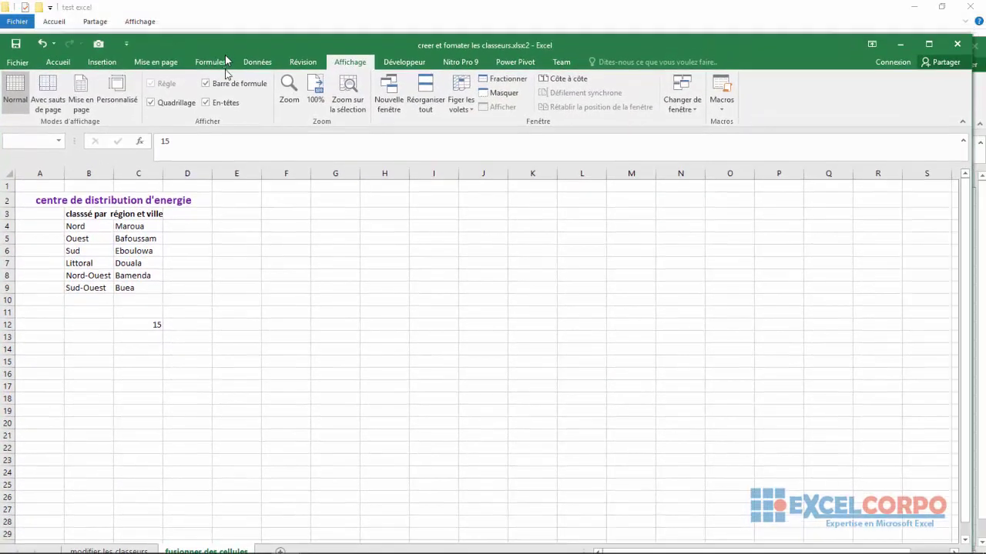
left_click_drag(225, 55, 230, 147)
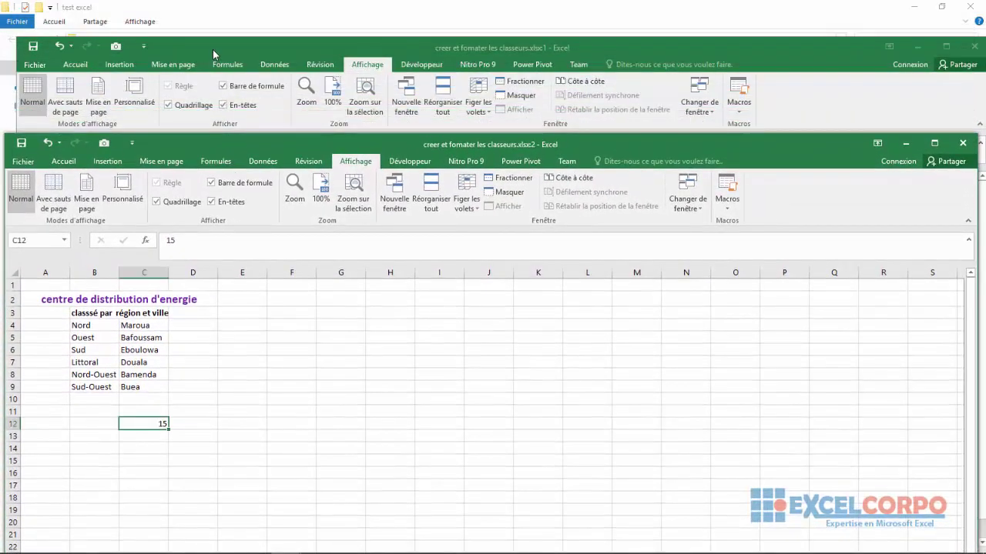
left_click_drag(214, 49, 211, 18)
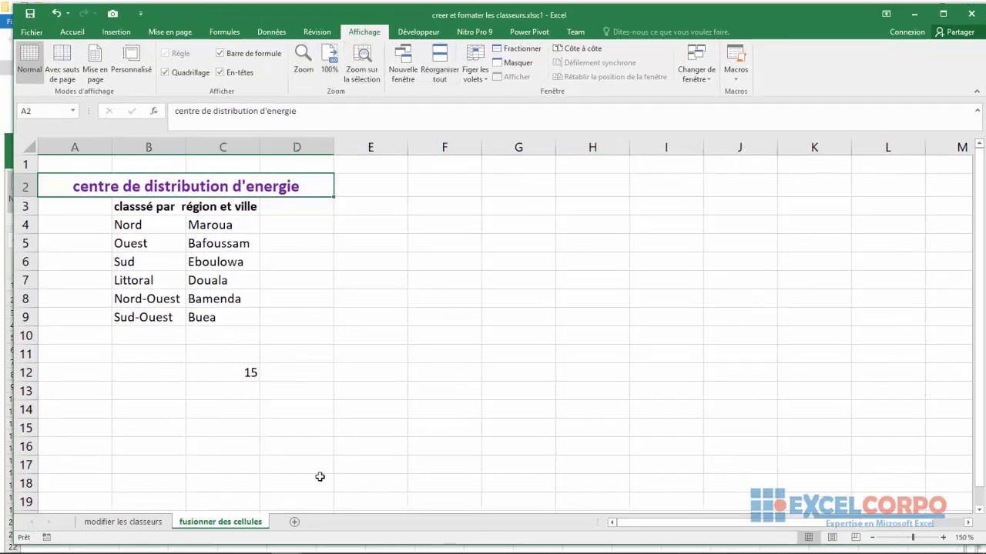
left_click(287, 541)
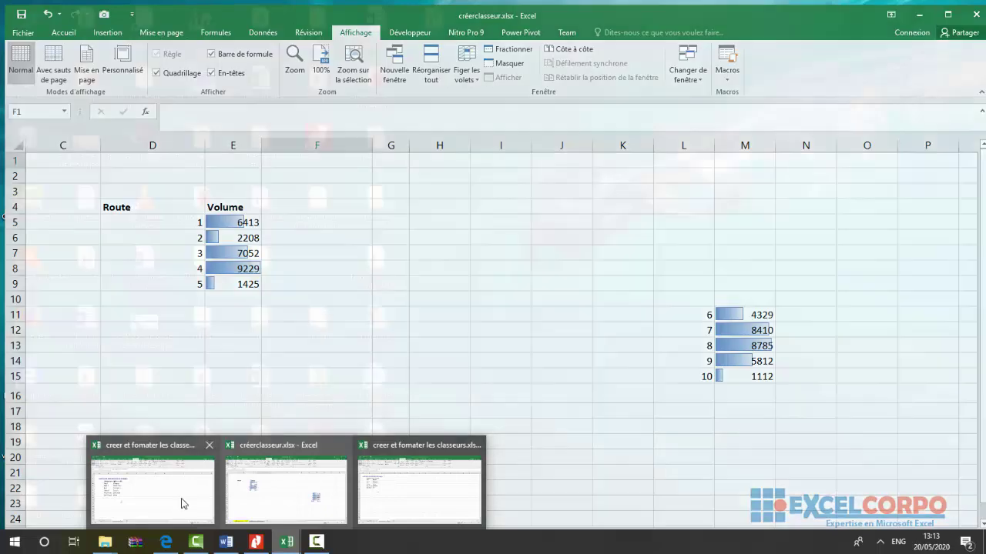
left_click(183, 501)
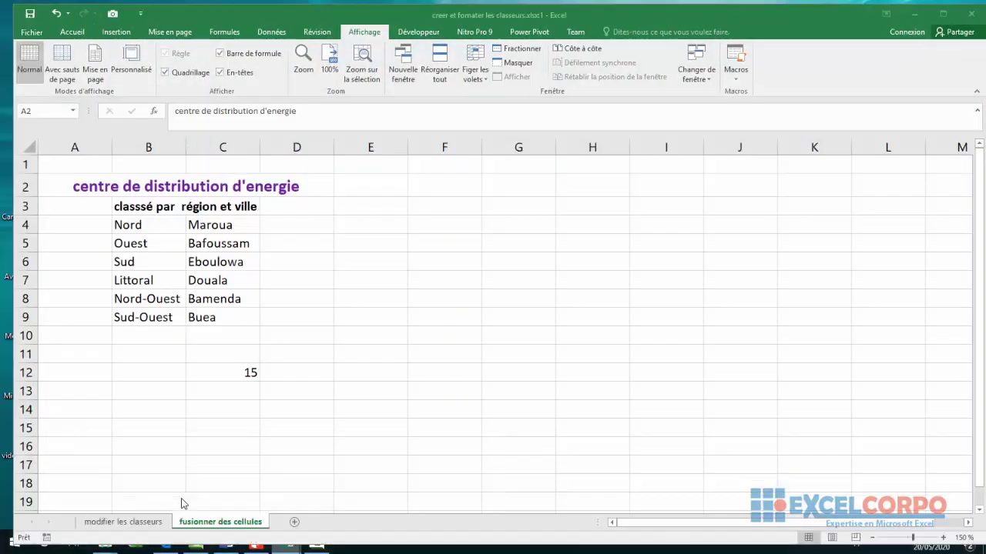
Select cell F6 and cascade the windows again with Fenêtres du classeur actif disabled
left_click(413, 256)
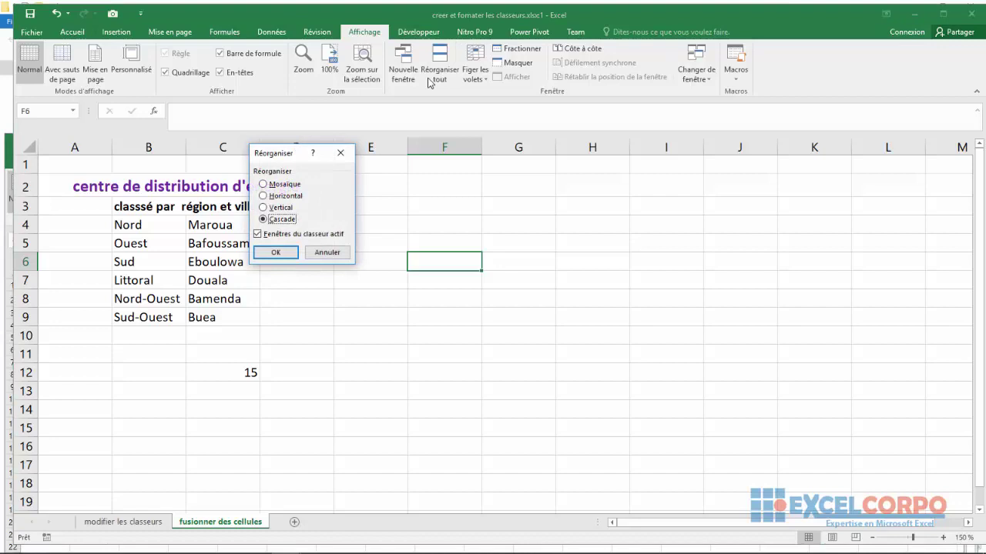
left_click(258, 234)
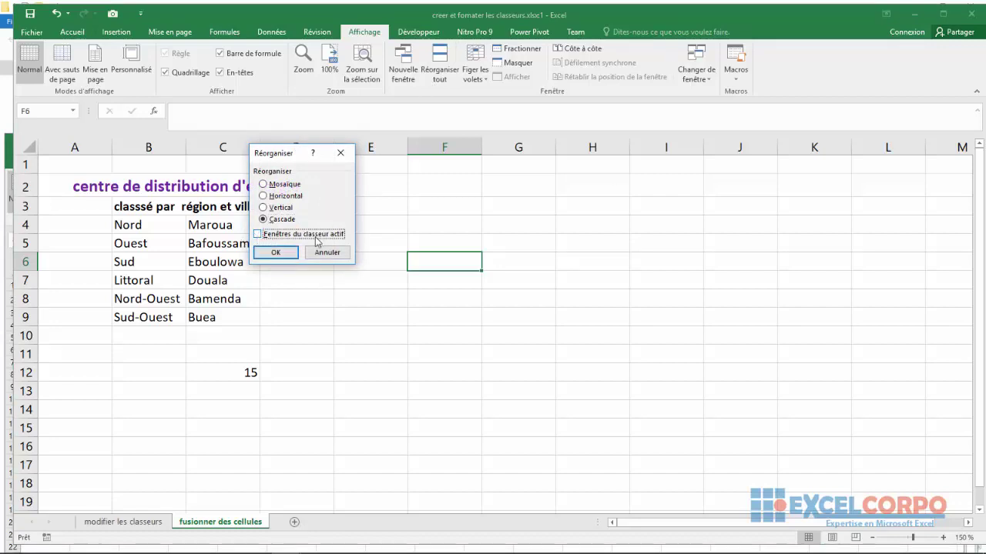
left_click(286, 257)
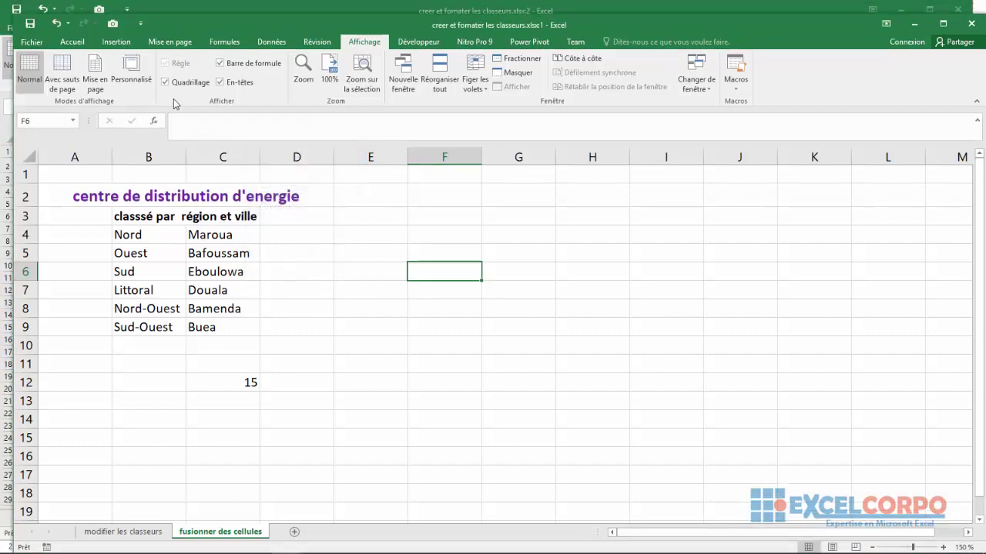
Move the front window down, bring creer et fomater les classeurs.xlsx:2 forward and select its cell E19
left_click_drag(194, 27, 194, 60)
left_click(196, 9)
left_click(249, 377)
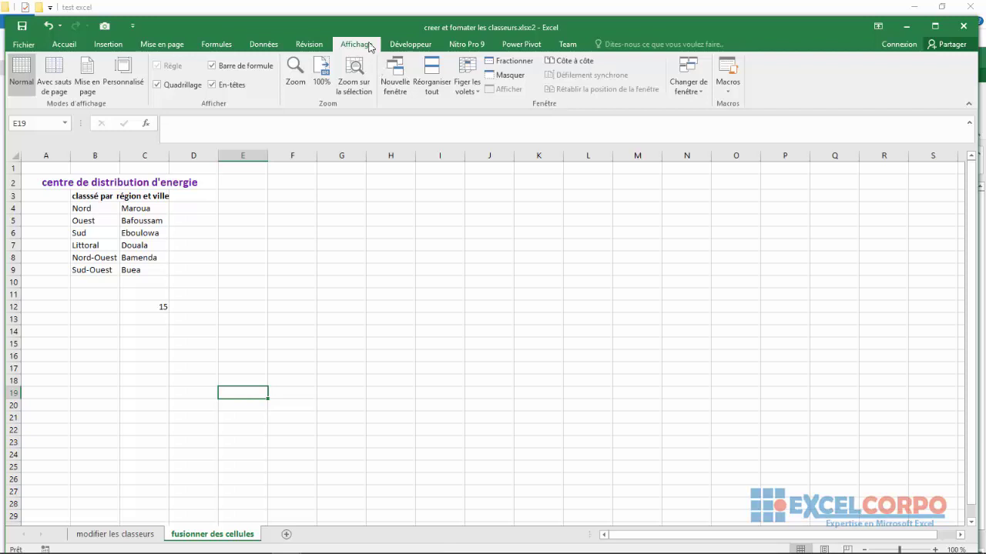
Compare creer et fomater les classeurs.xlsx:2 side by side with créerclasseur.xlsx using Côte à côte
left_click(562, 63)
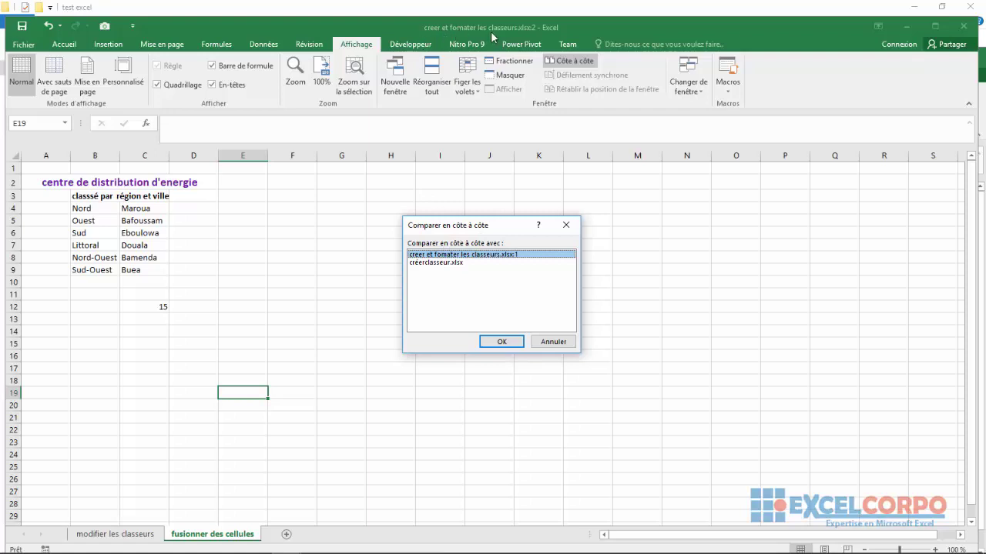
left_click(420, 263)
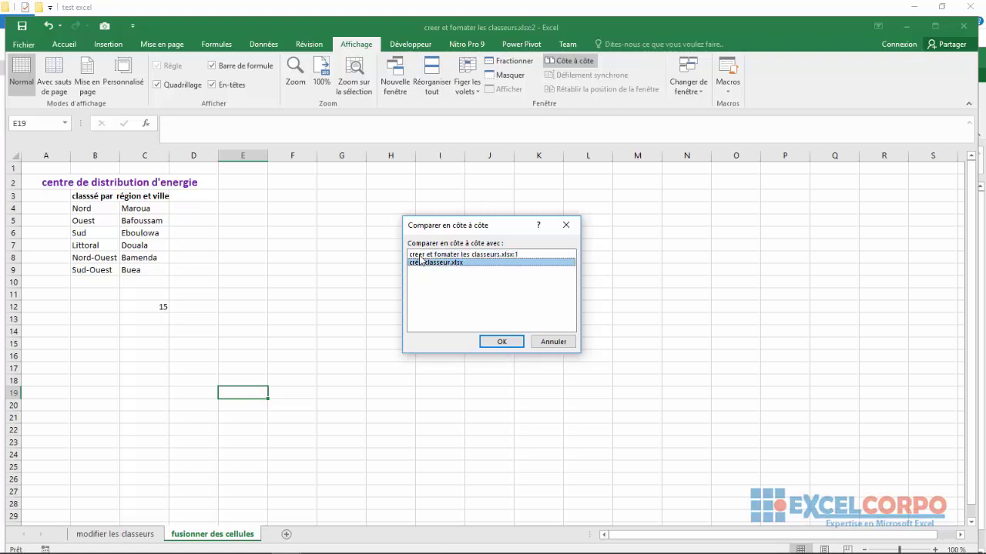
left_click(420, 257)
left_click(419, 263)
left_click(502, 342)
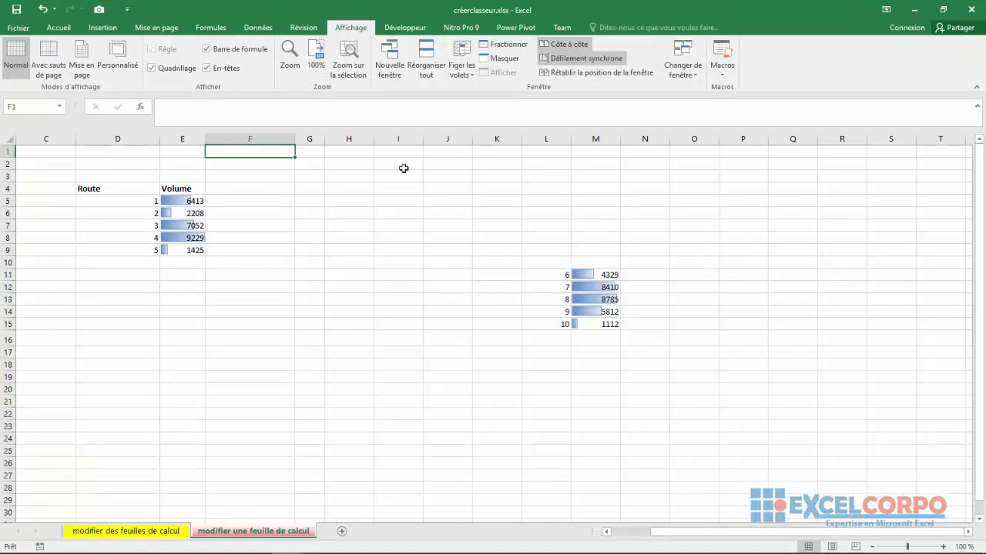
Cascade all open windows, move the créerclasseur.xlsx window down and narrow it from its left edge
left_click(426, 68)
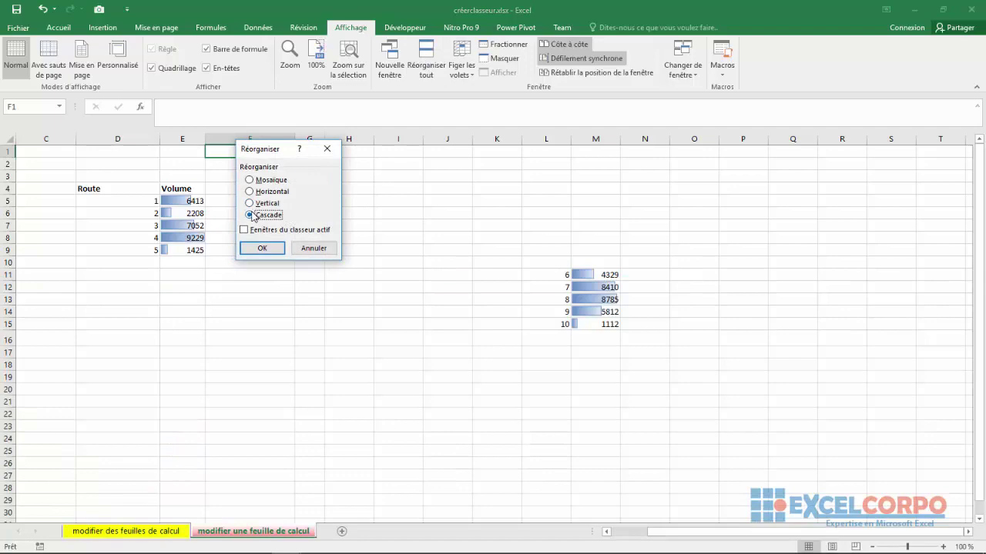
left_click(255, 247)
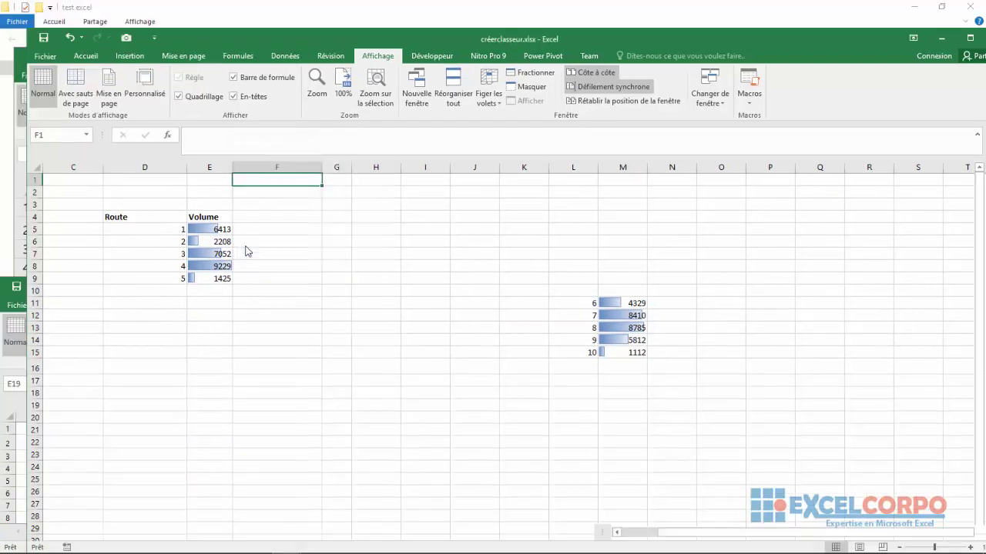
left_click_drag(198, 2, 207, 79)
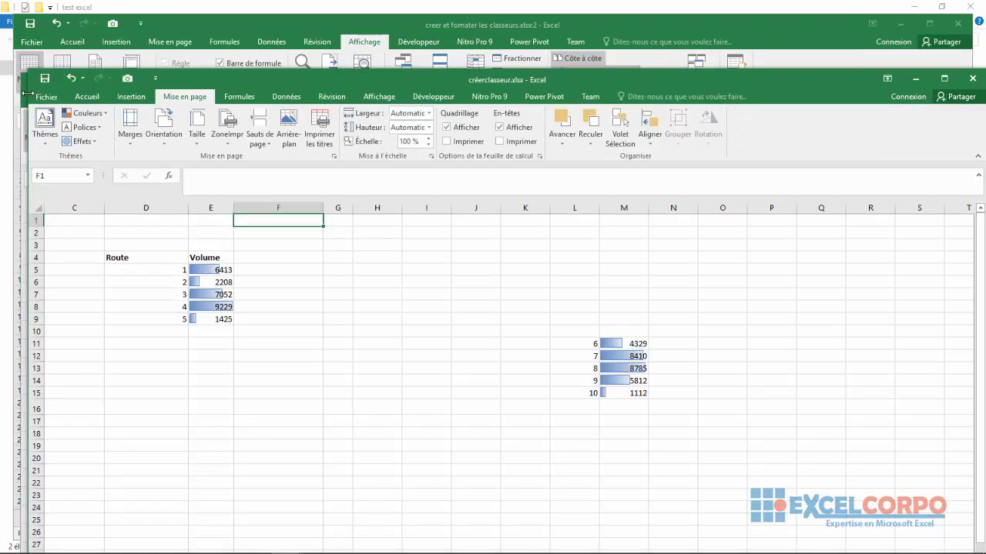
left_click_drag(26, 93, 55, 93)
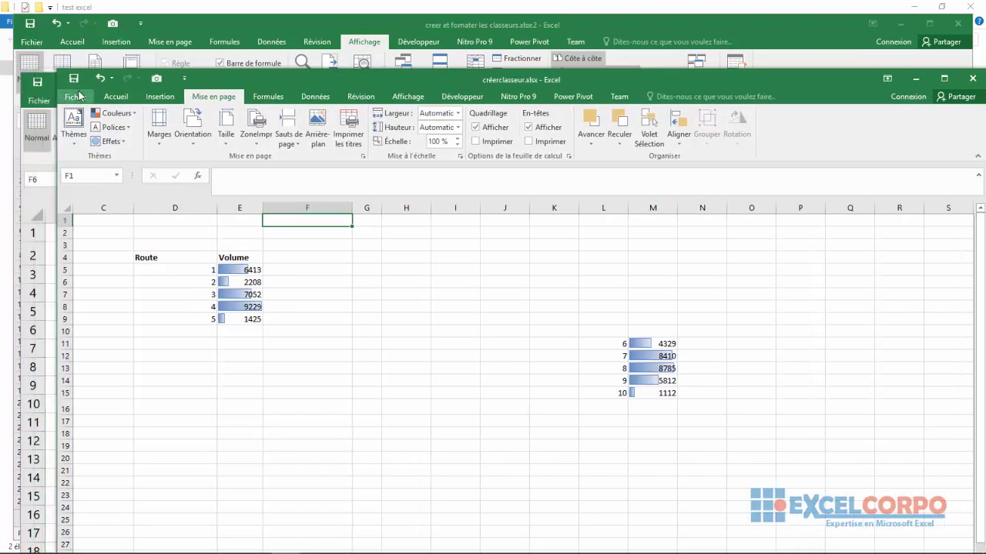